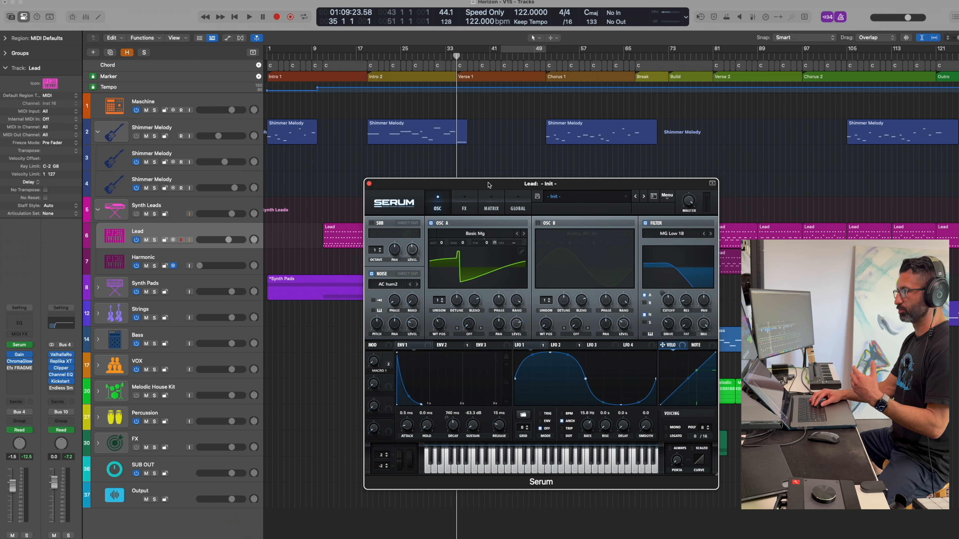
Move the Serum window clear of the regions and play the arrangement from Verse 1 for several bars.
drag(385, 186, 584, 189)
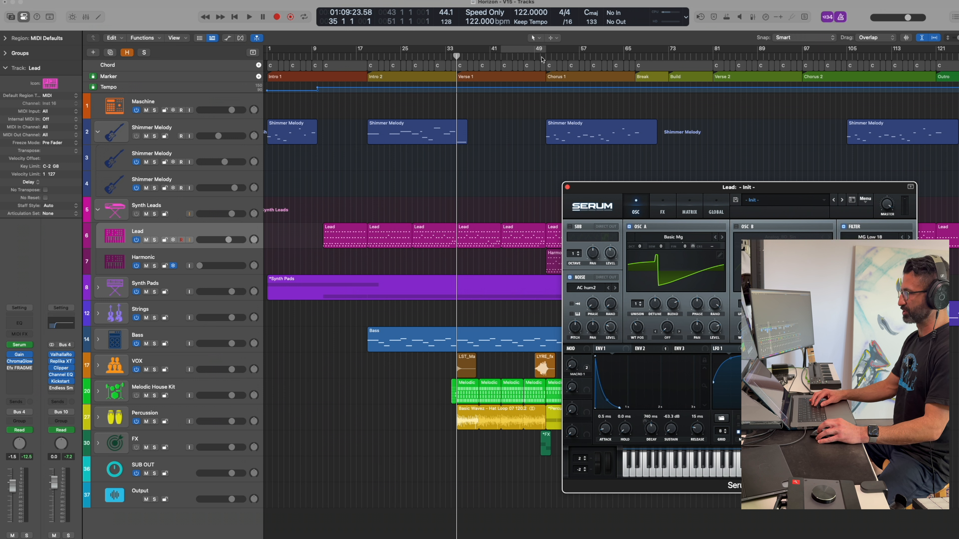
key(space)
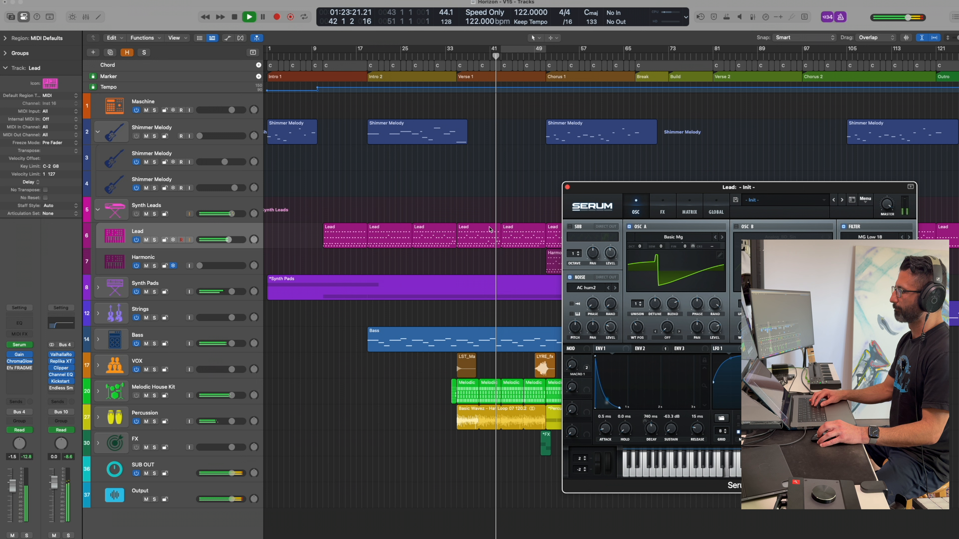
key(space)
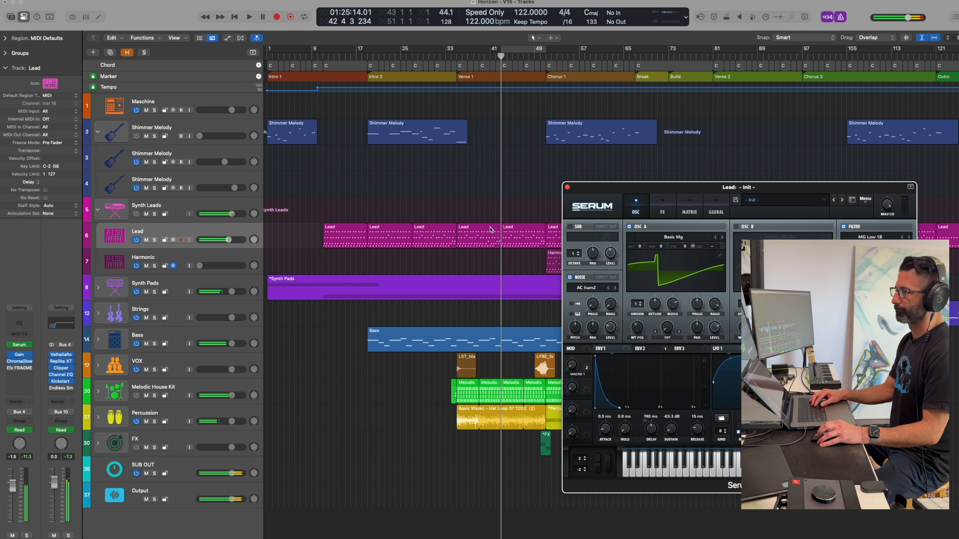
Bypass all insert effects on the Synth Leads stack, as well as ChromaGlow and the Efx FRAGMENTS insert on the Lead track.
click(183, 212)
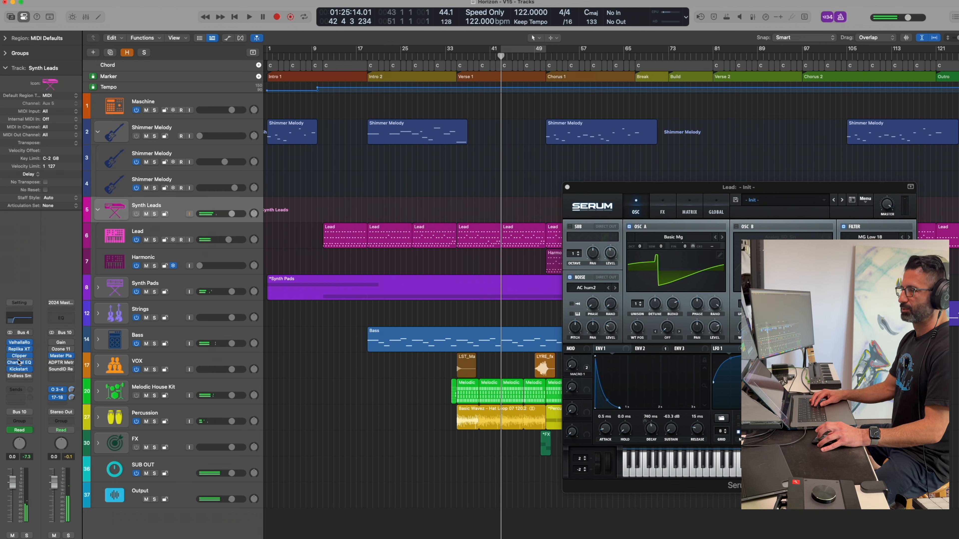
drag(9, 344, 10, 370)
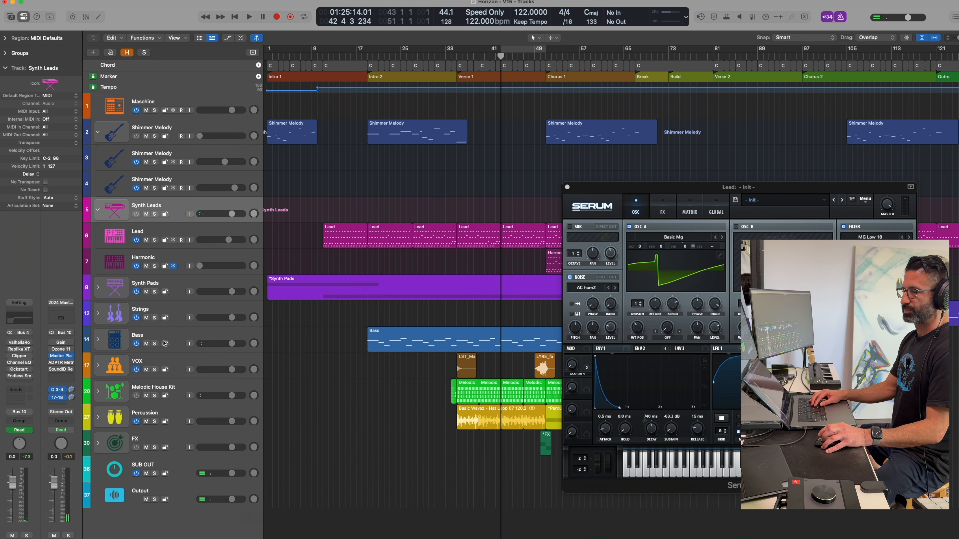
click(158, 241)
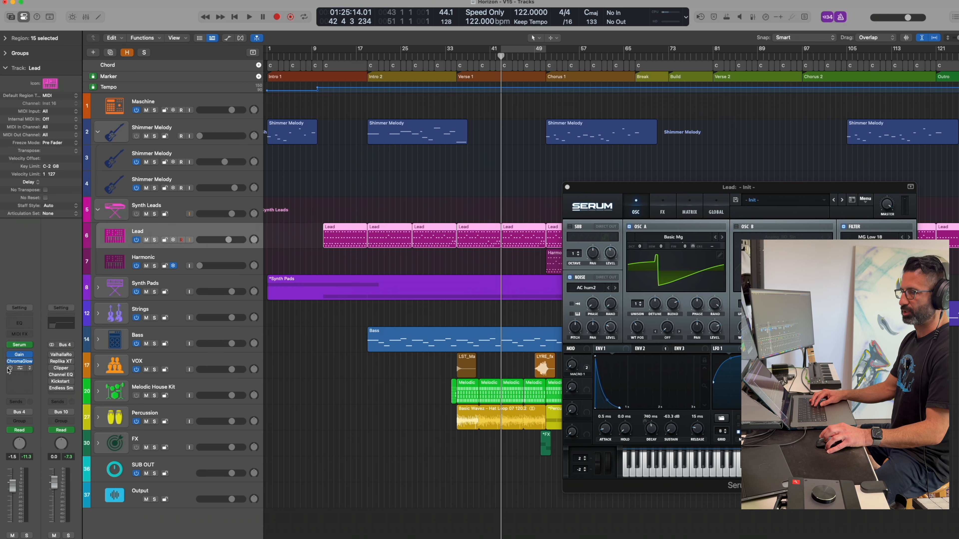
Examine the Lead track's Serum patch, including its filter cutoff modulation, and move its window off the arrangement.
drag(668, 191, 386, 175)
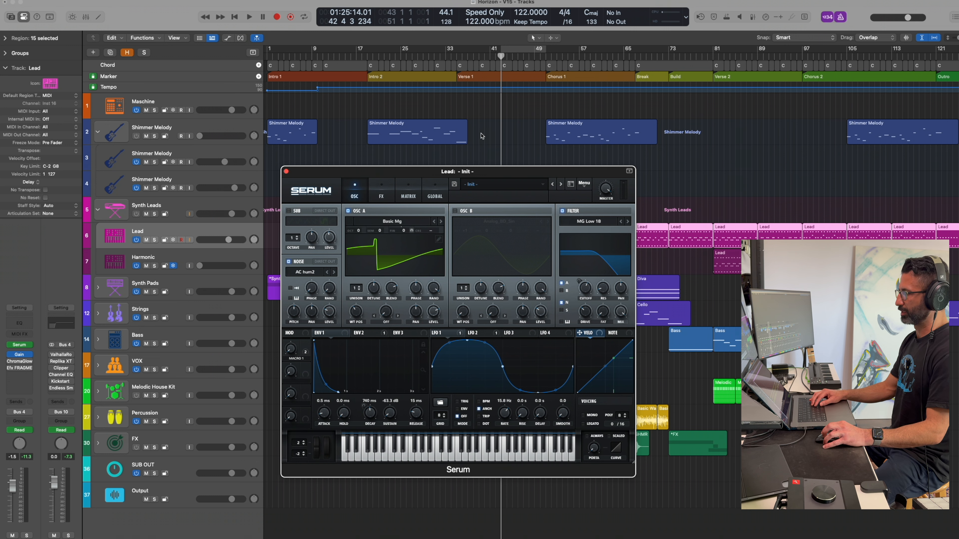
drag(470, 172, 608, 236)
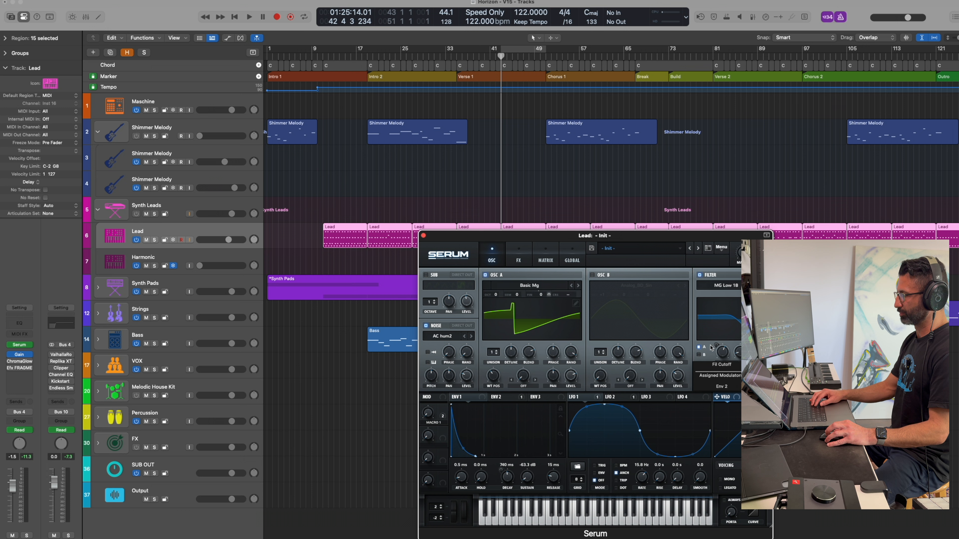
drag(567, 240, 597, 267)
Show track automation, review the Lead track's Serum filter cutoff lane beside the Serum window, and hide automation again.
key(a)
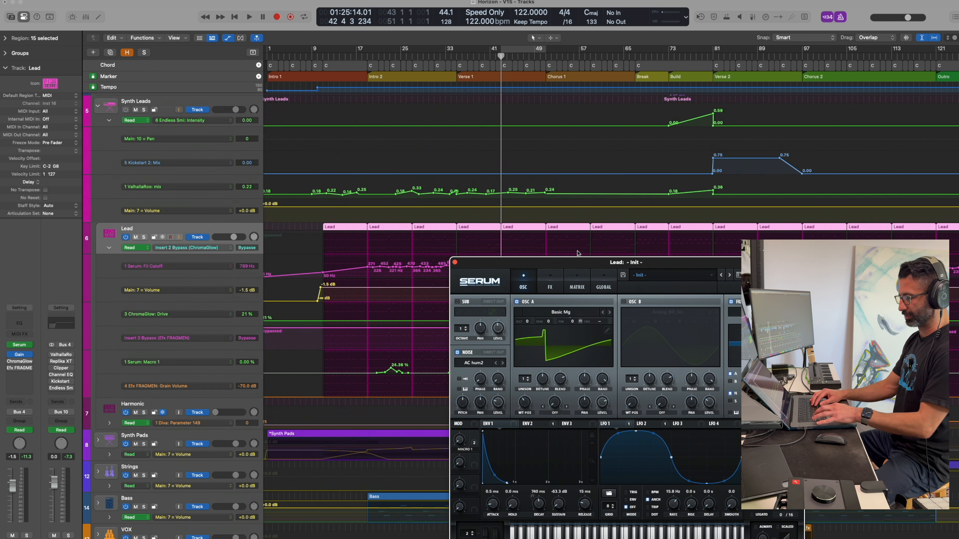
drag(505, 262, 650, 307)
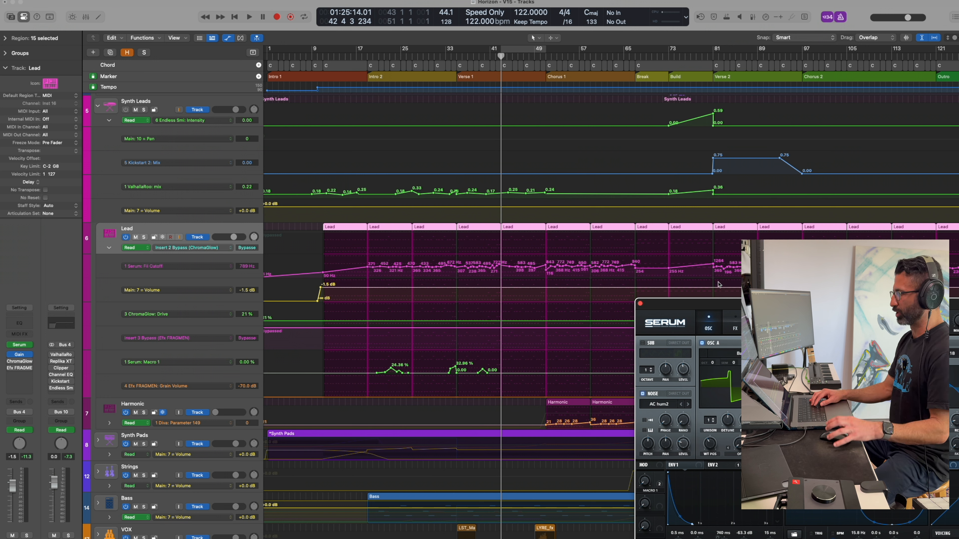
drag(724, 309, 597, 216)
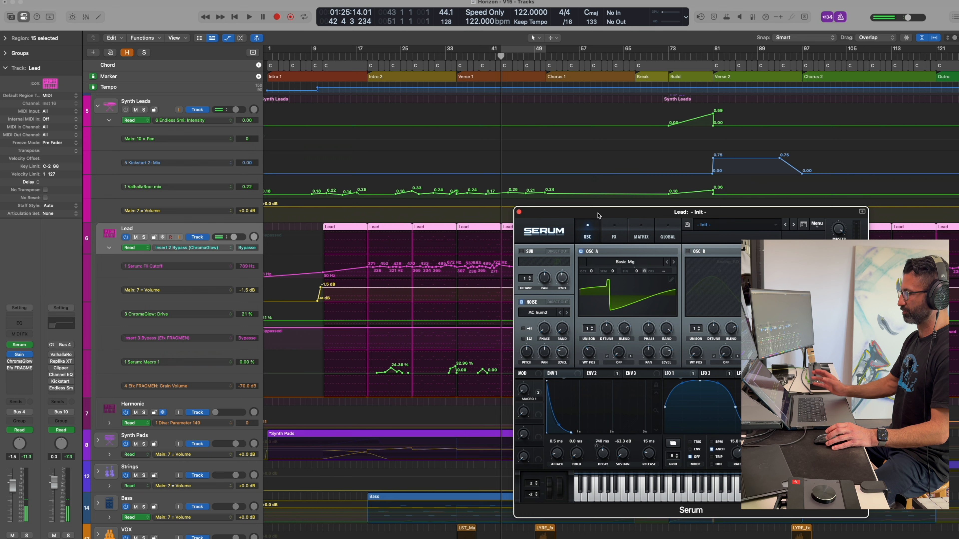
drag(598, 216, 645, 213)
key(a)
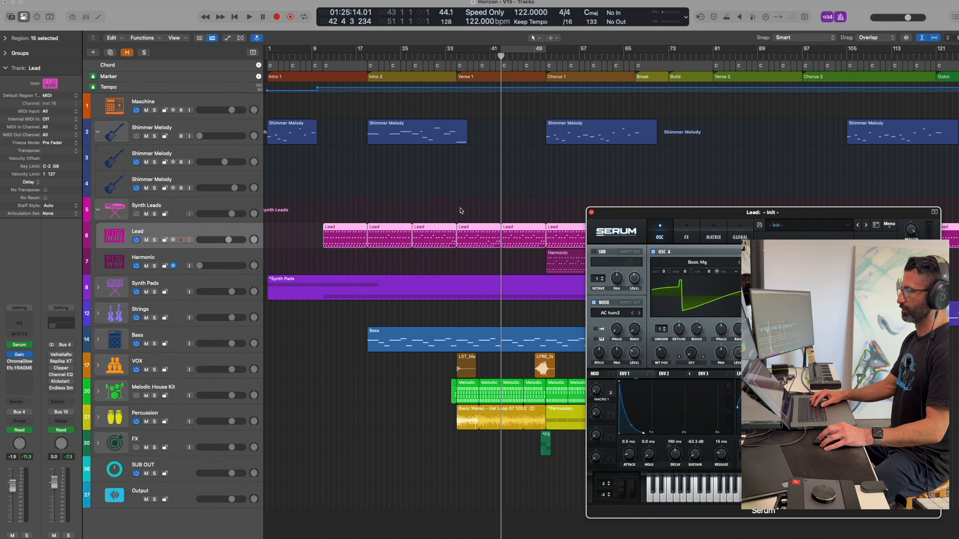
Set the cycle range to the Lead region at Verse 1 and open the Lead track's ChromaGlow beside Serum.
click(475, 243)
key(u)
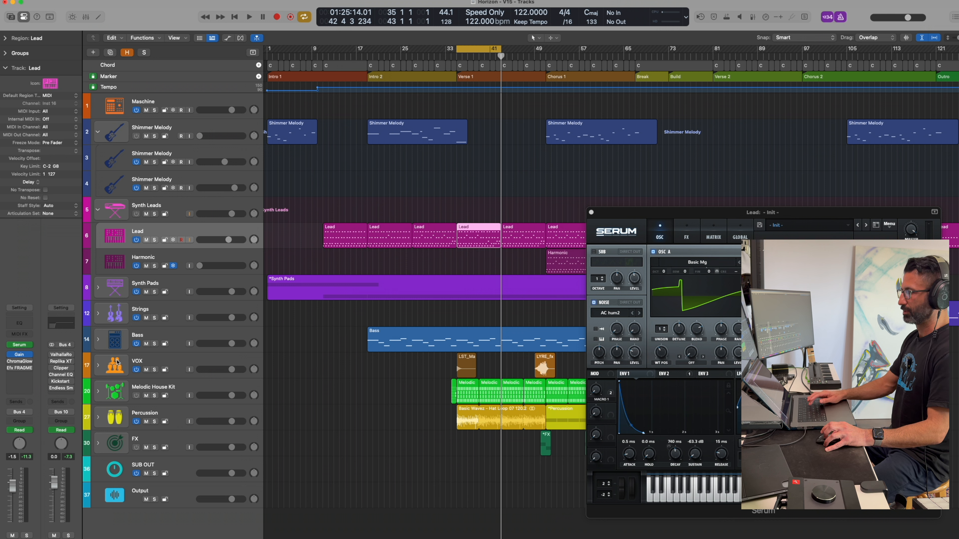
click(24, 362)
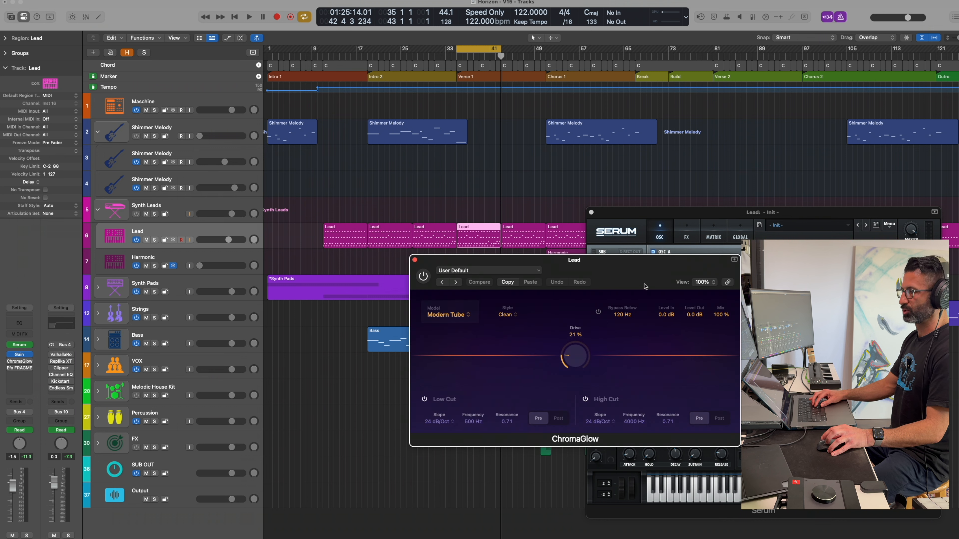
drag(529, 266, 426, 308)
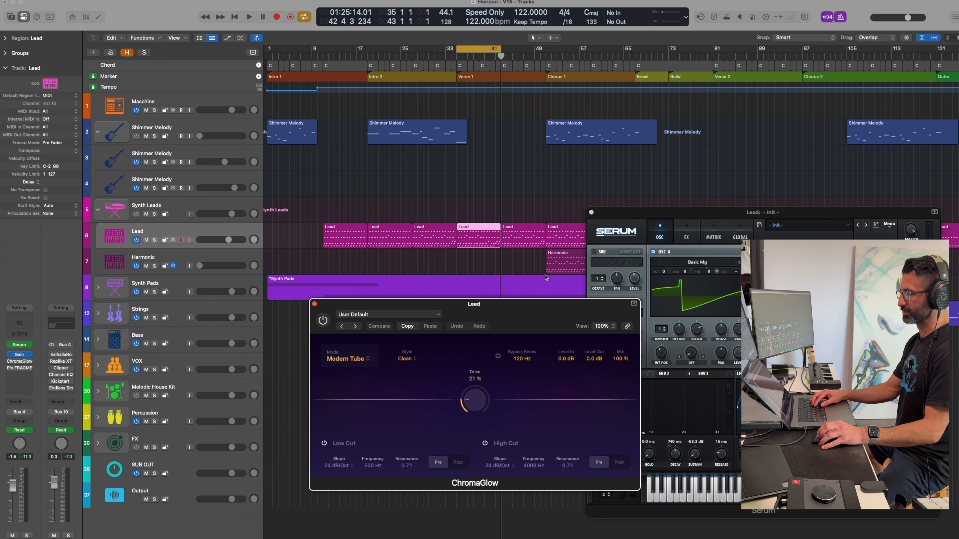
drag(616, 213, 629, 164)
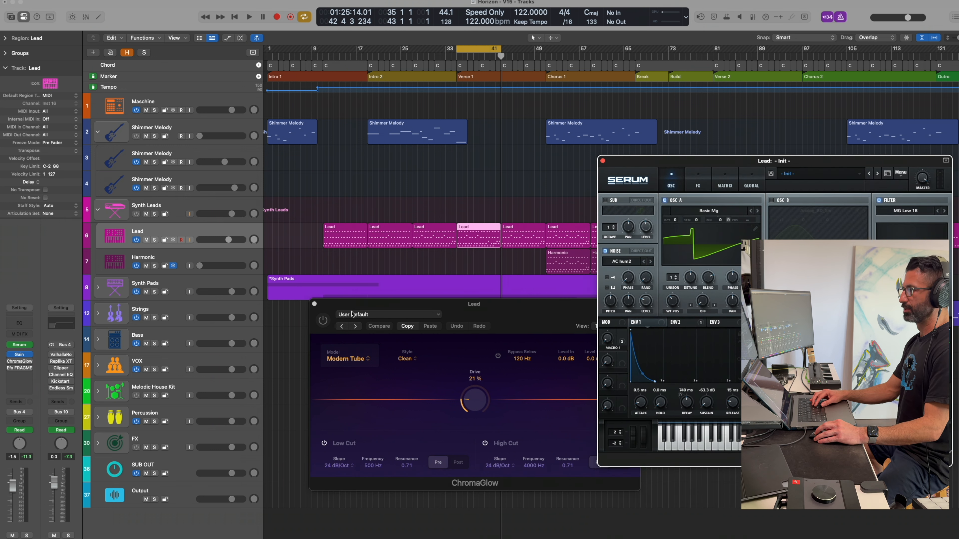
drag(368, 306, 336, 311)
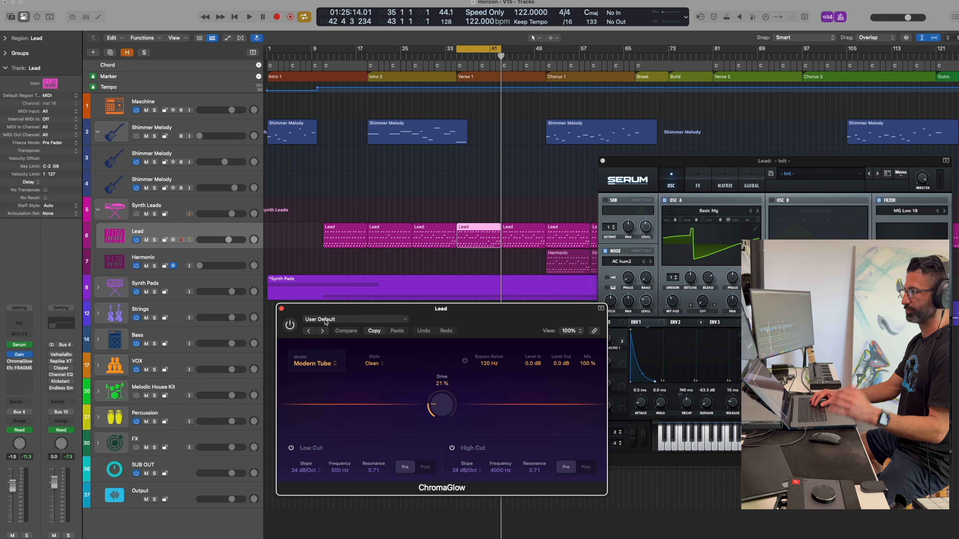
Solo the Lead track and enable ChromaGlow during loop playback to compare the sound, closing its window when done.
key(space)
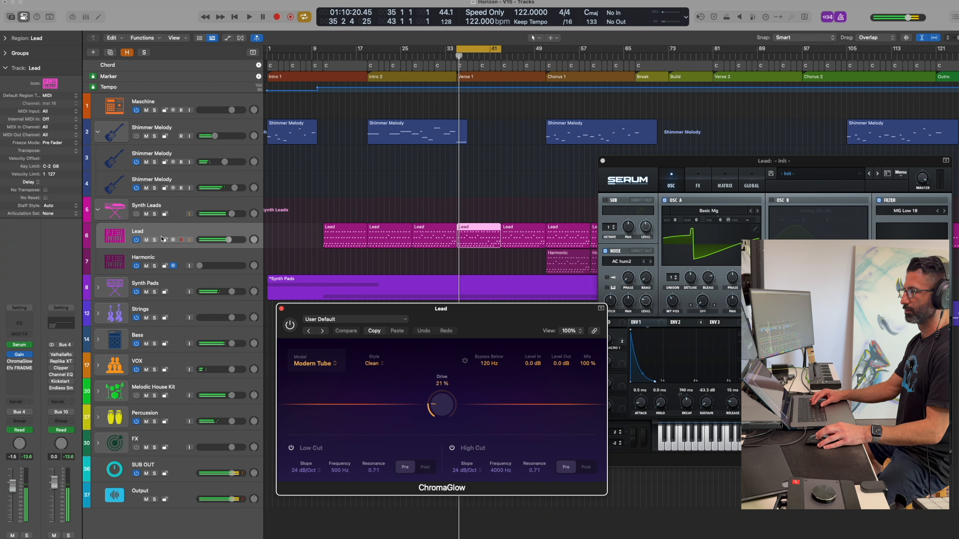
click(155, 240)
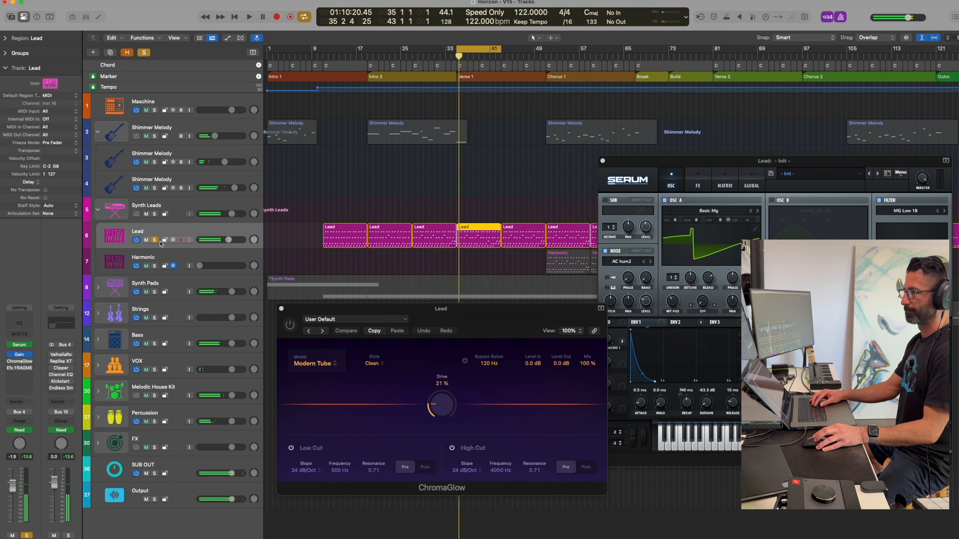
click(299, 313)
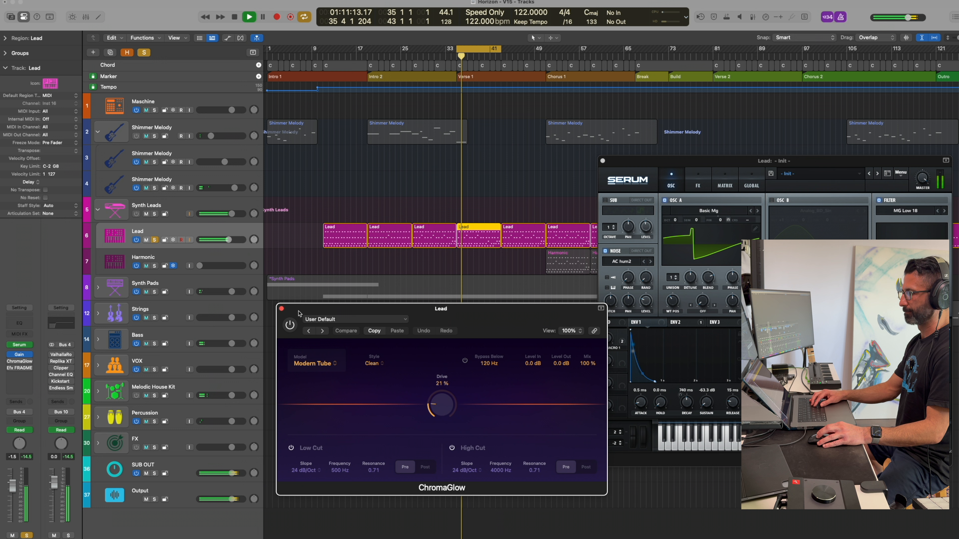
click(290, 325)
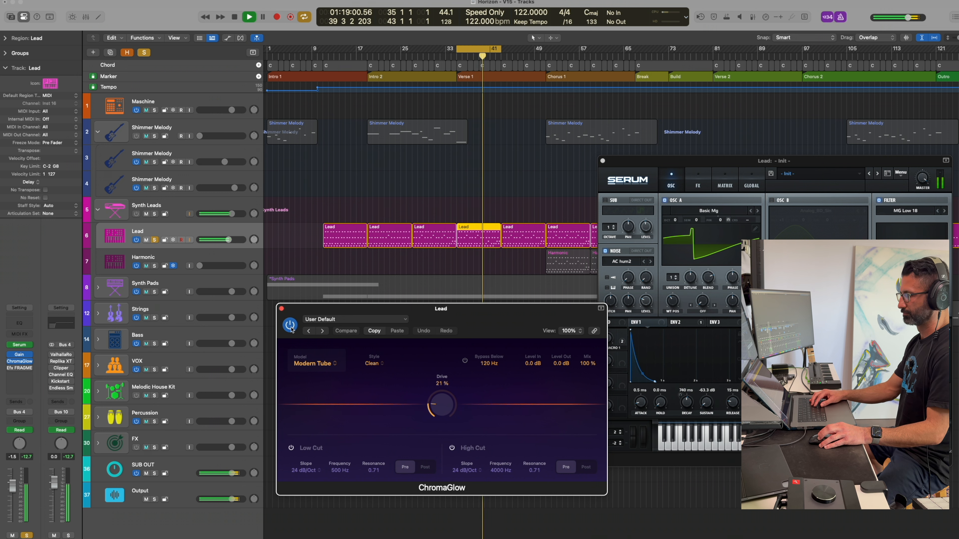
key(space)
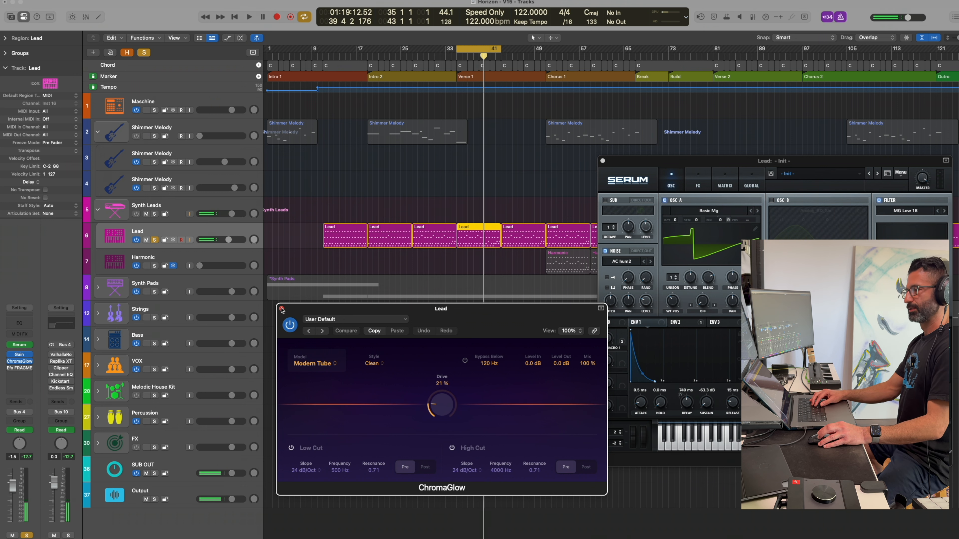
click(281, 309)
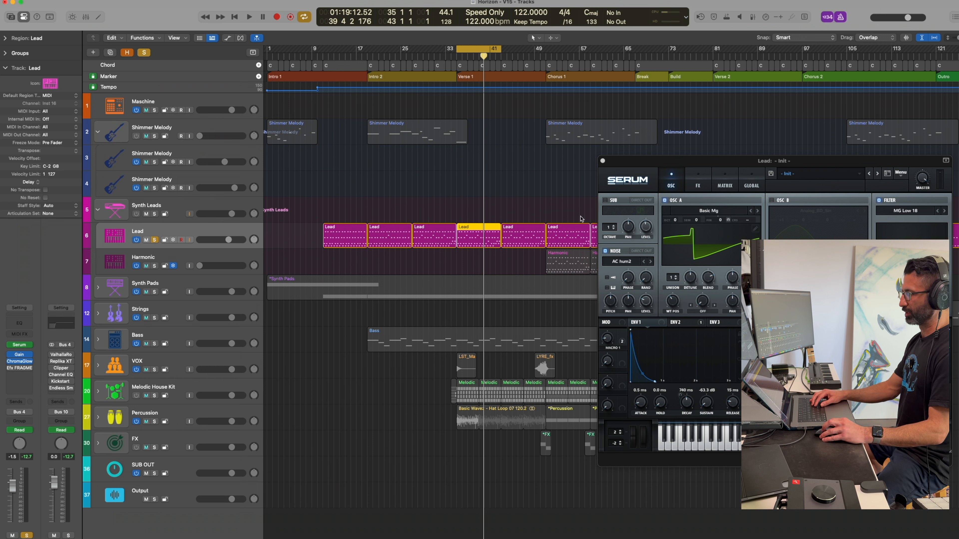
Open ValhallaRoom on the Synth Leads stack and enable it while auditioning the loop.
click(201, 218)
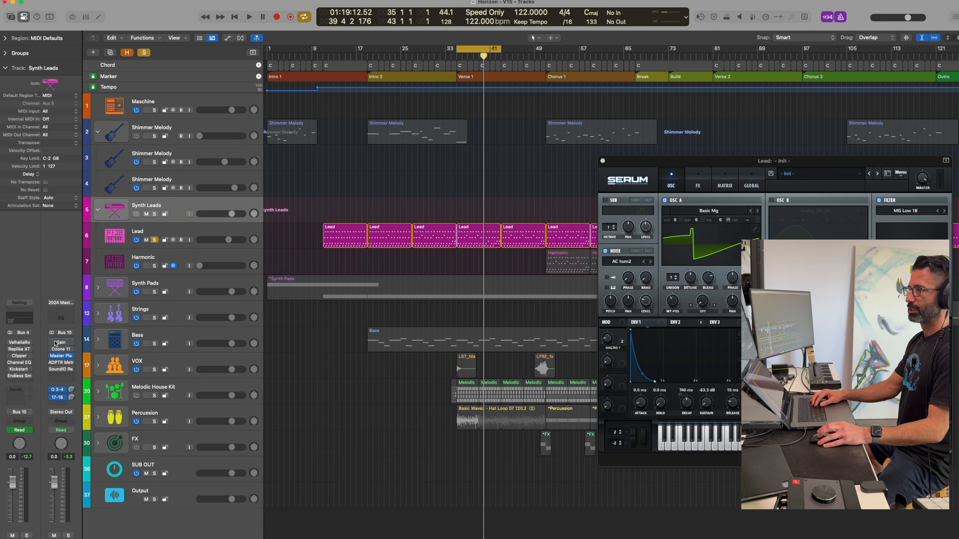
click(25, 344)
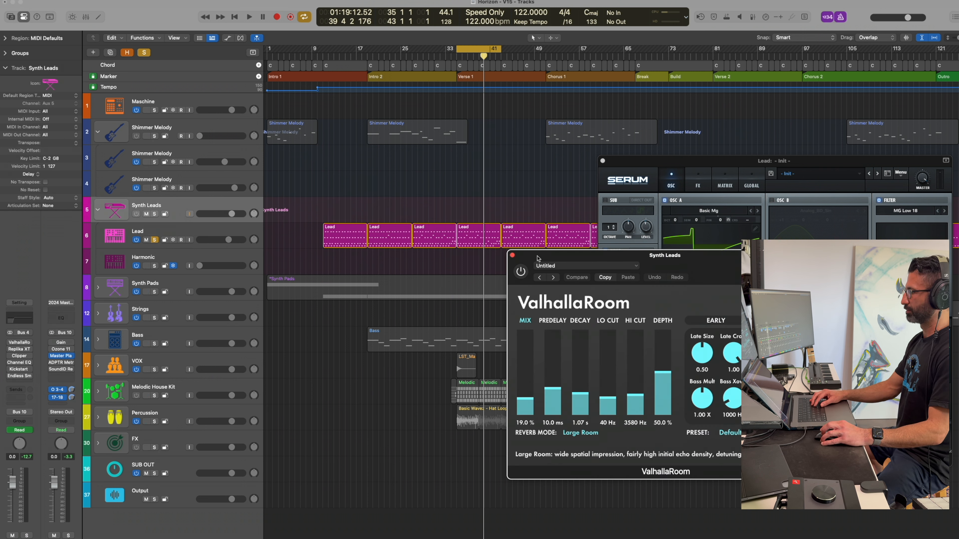
drag(538, 258, 419, 267)
key(space)
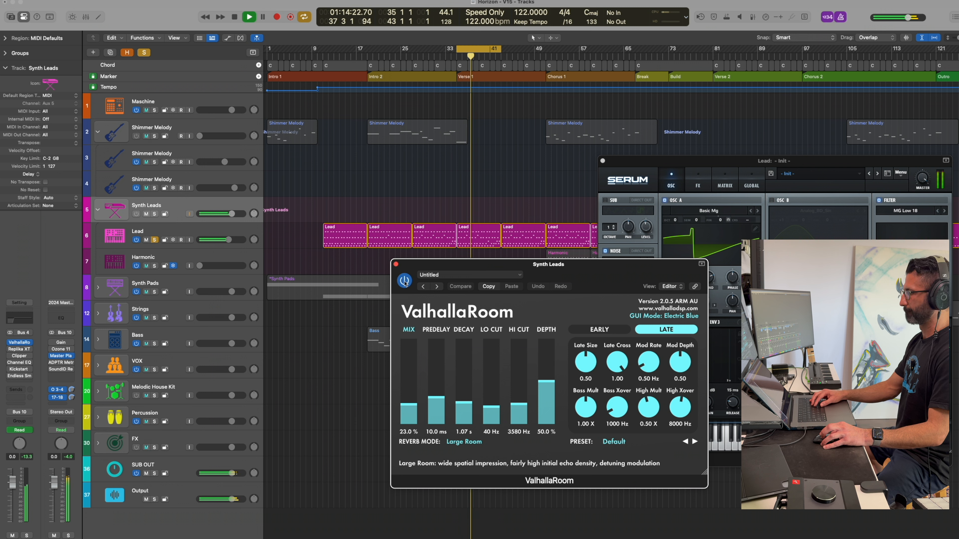
key(space)
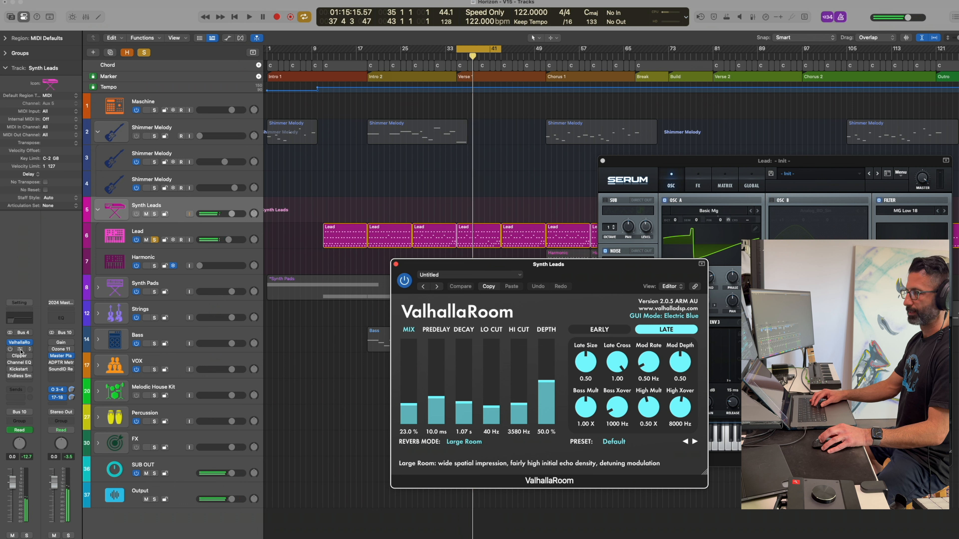
Open Replika XT on the Synth Leads stack and enable the delay while auditioning the loop.
click(24, 349)
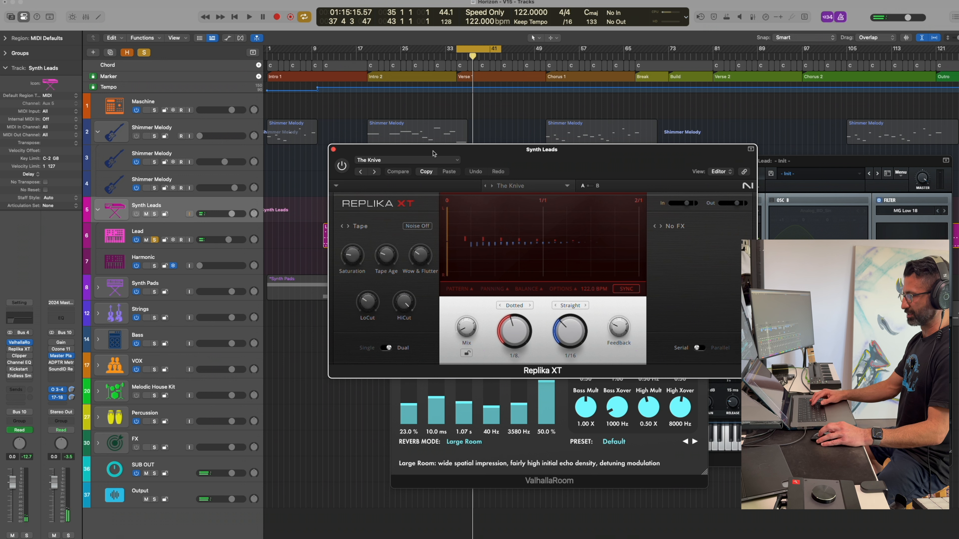
drag(491, 150, 352, 211)
key(space)
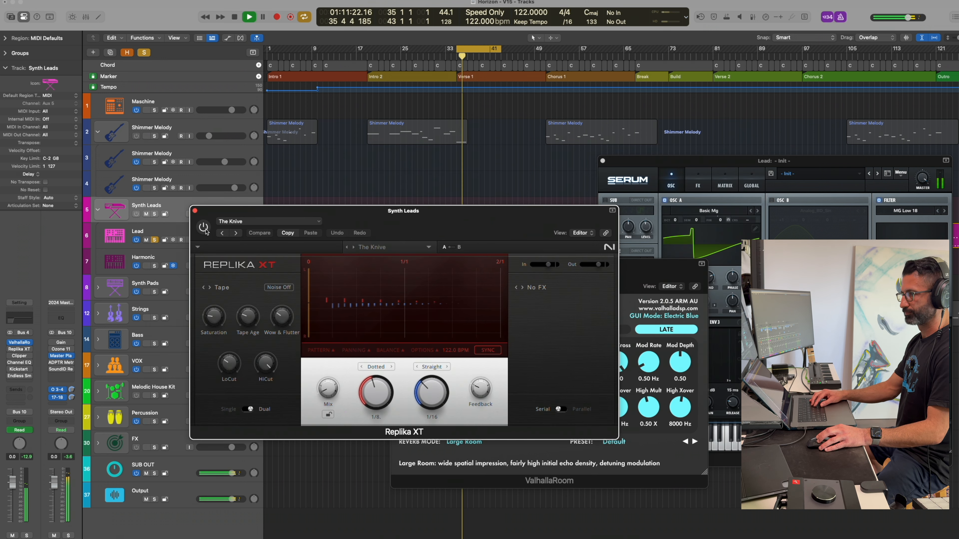
click(204, 228)
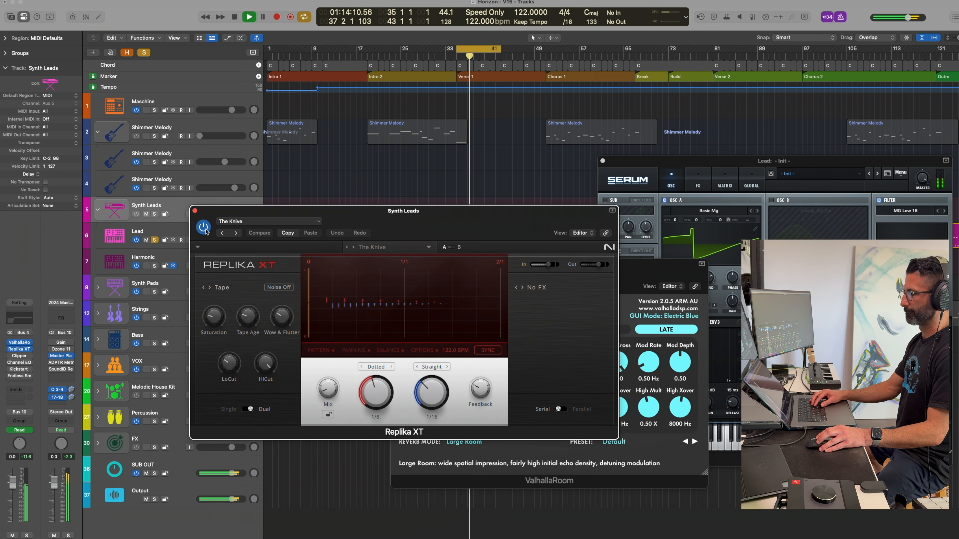
key(space)
Open and enable Clipper on the Synth Leads stack, and start loop playback to hear it.
click(20, 355)
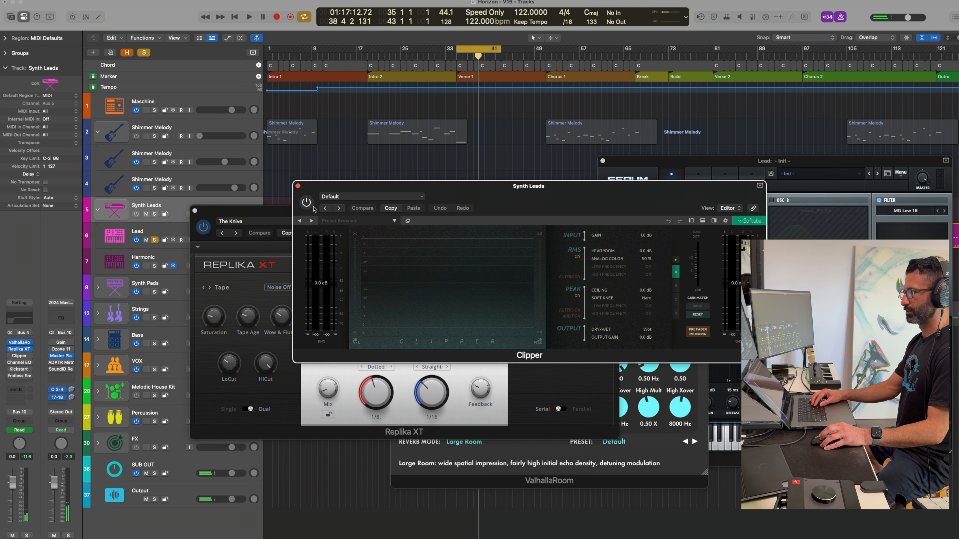
click(309, 206)
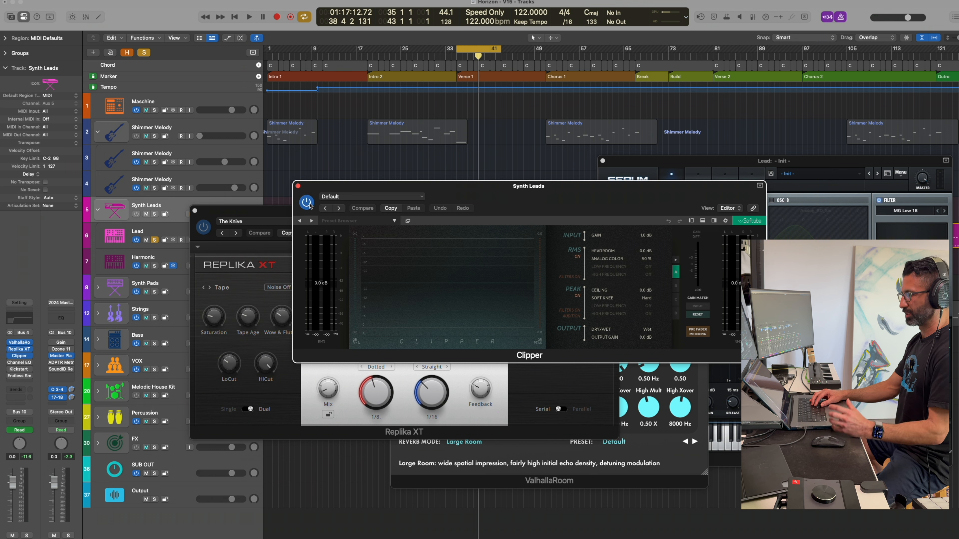
key(space)
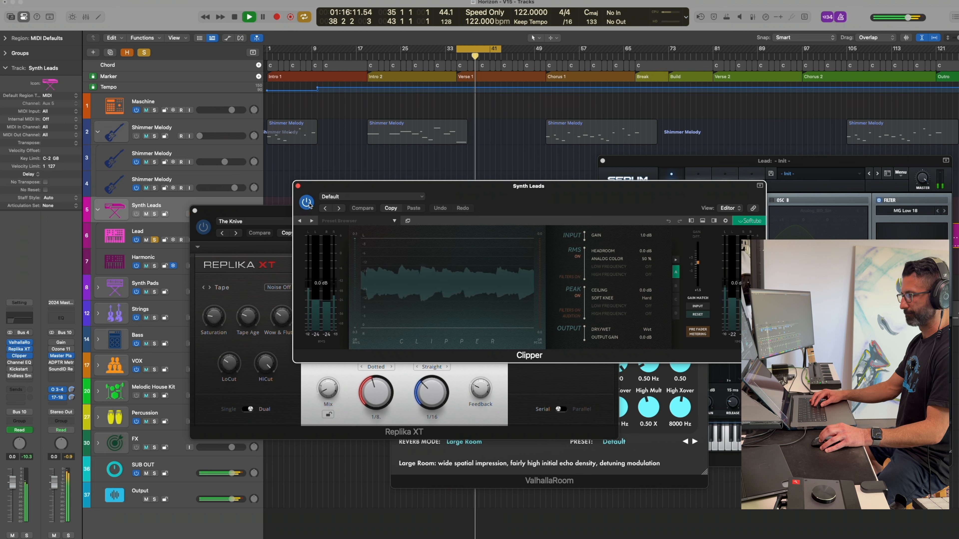
Enable the Channel EQ on the Synth Leads stack during playback and close its window.
click(20, 363)
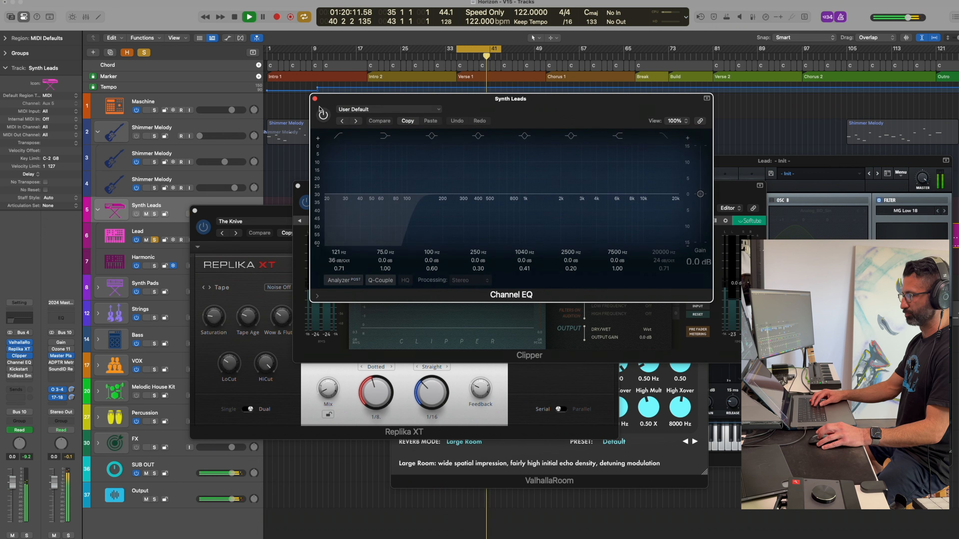
click(324, 115)
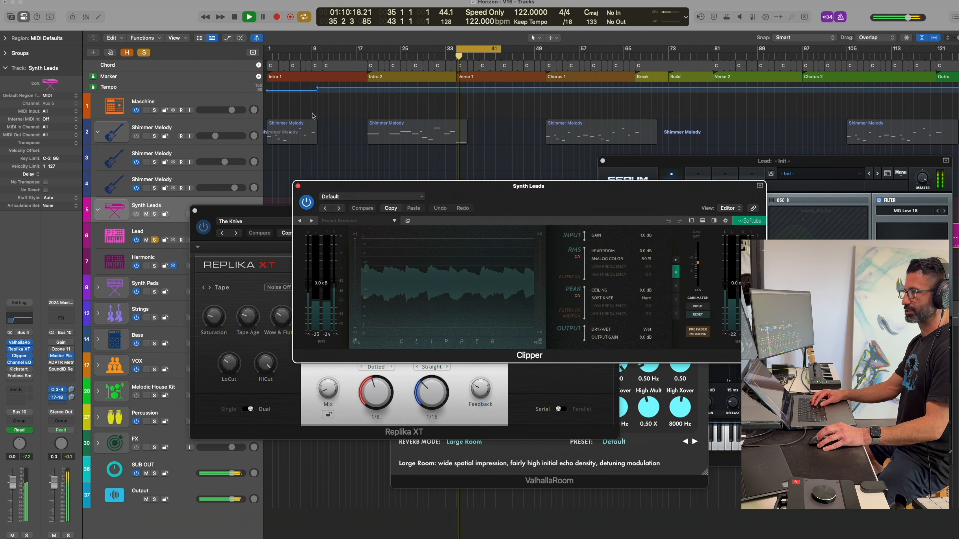
Close the Channel EQ and Clipper windows of the Synth Leads stack and stop playback.
click(314, 99)
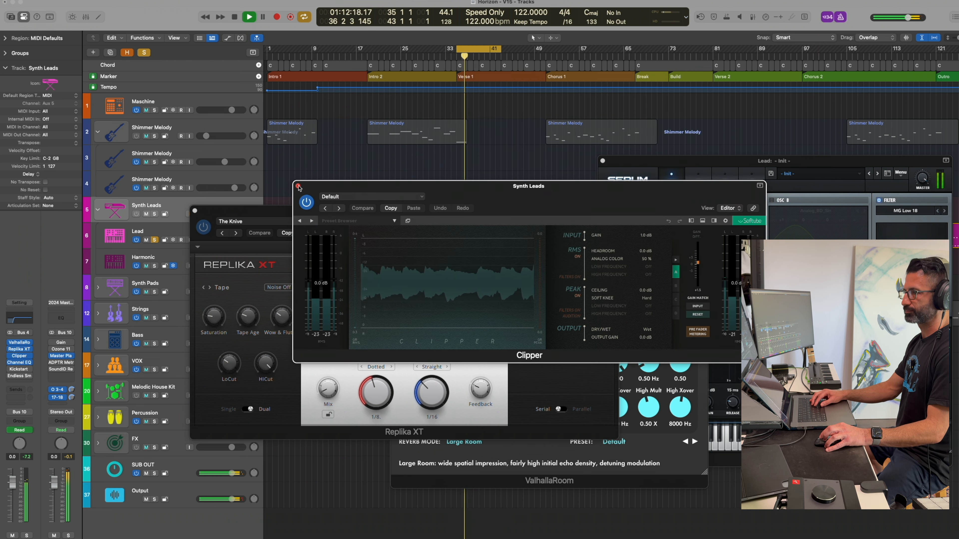
click(298, 184)
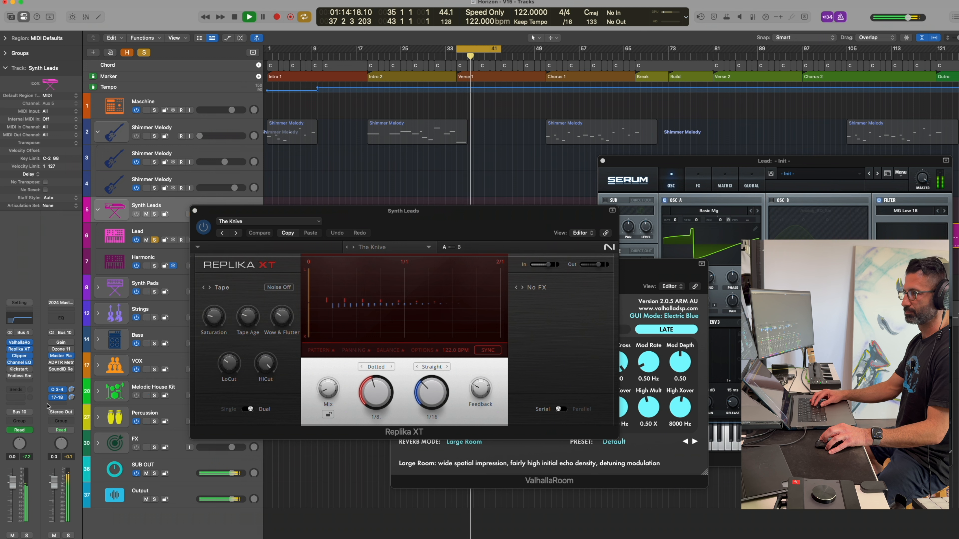
key(space)
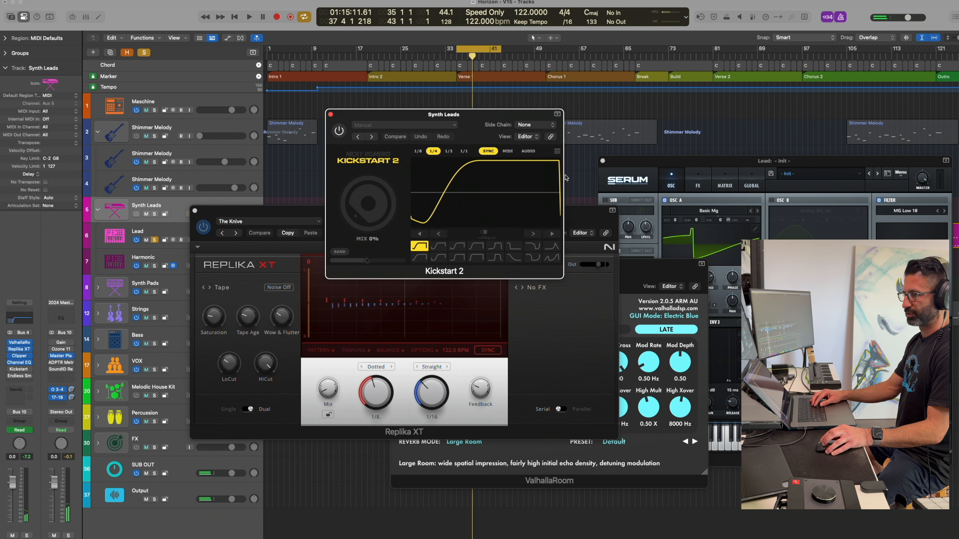
Open Kickstart 2 and Endless Smile on the Synth Leads stack and reposition their windows for inspection.
drag(449, 114, 561, 167)
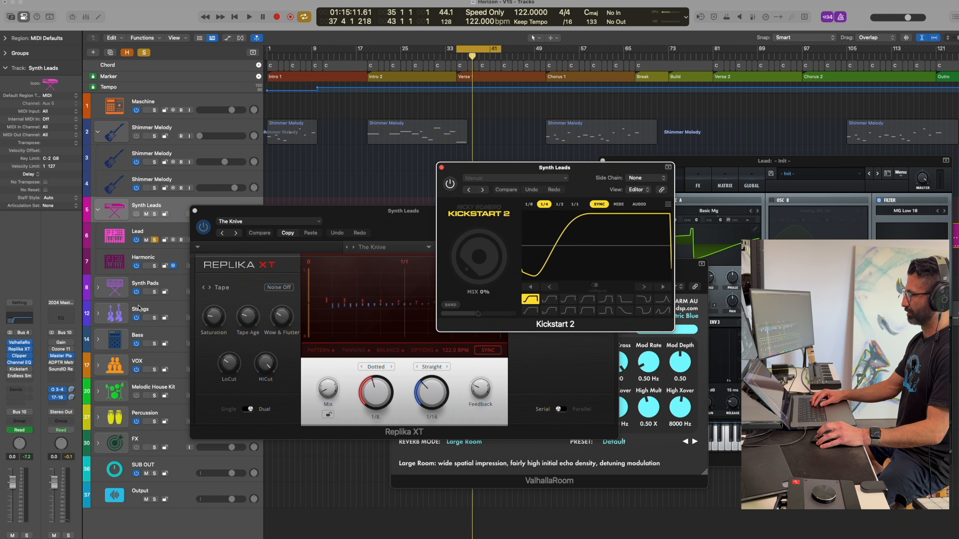
click(25, 376)
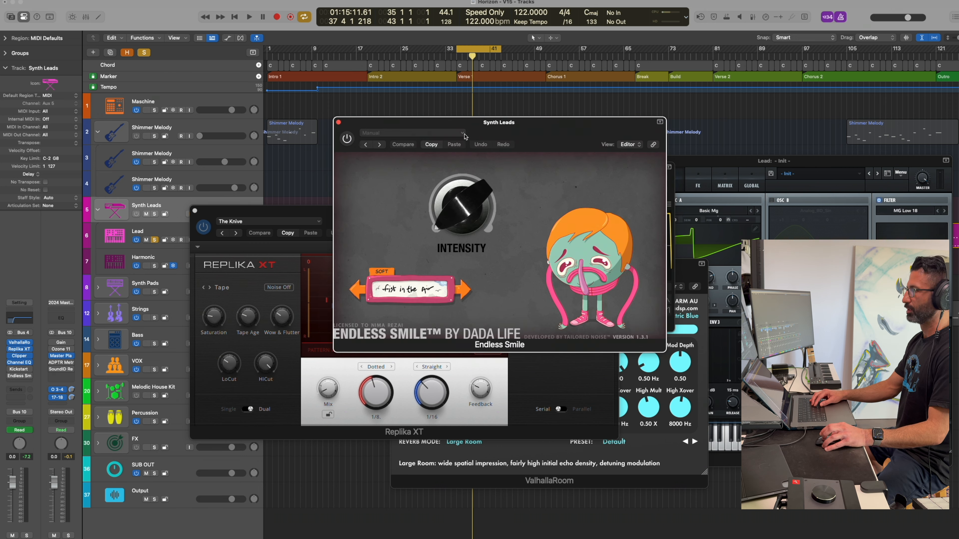
drag(440, 129, 451, 146)
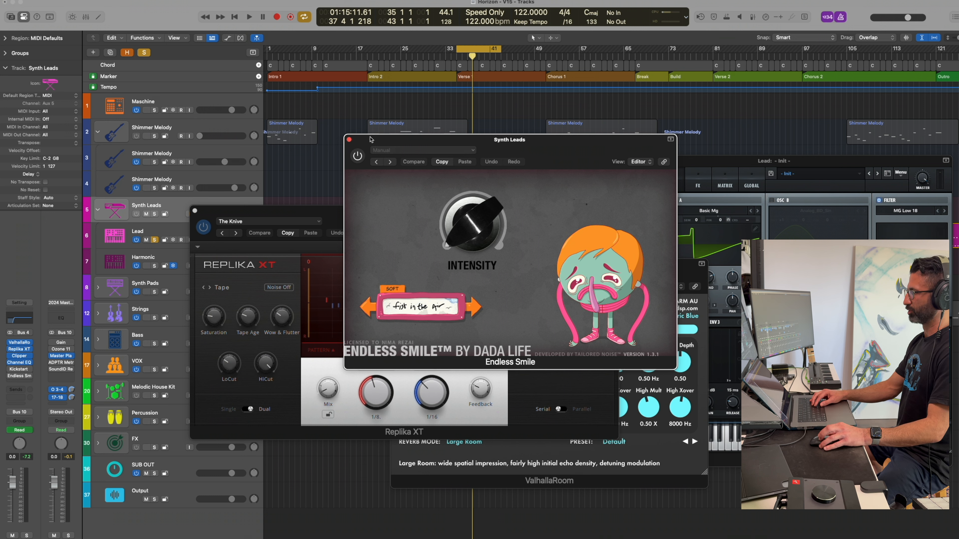
Close all the open plug-in windows and bypass the effects on the Synth Leads stack.
click(349, 140)
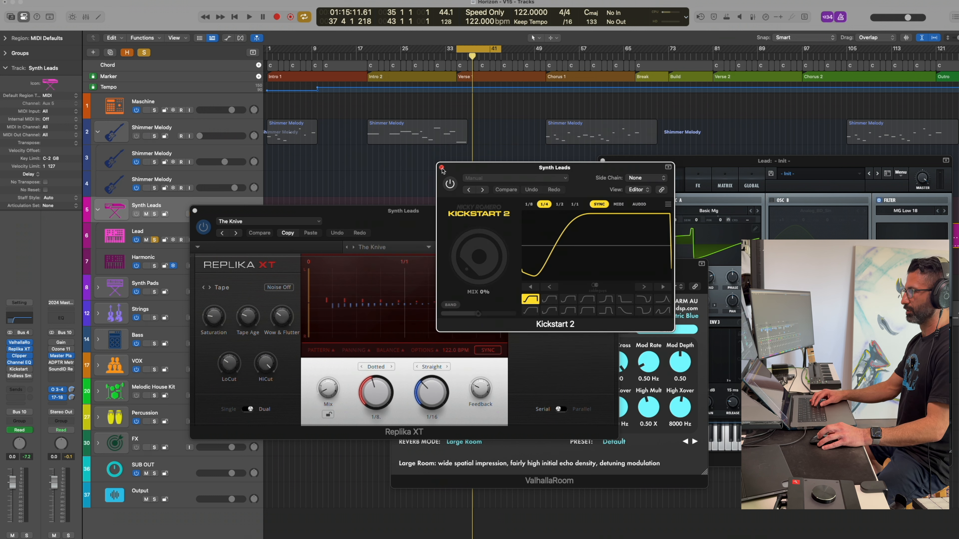
click(441, 168)
click(195, 211)
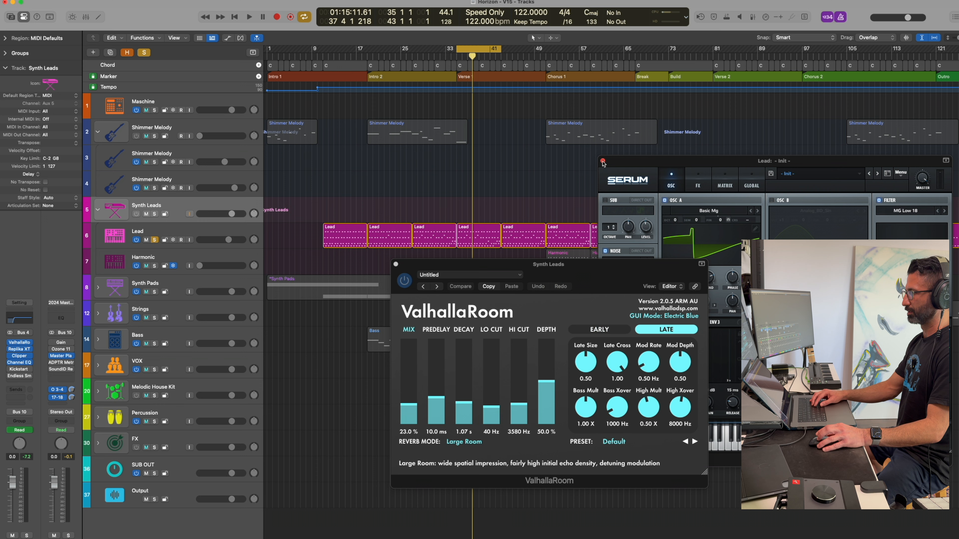
click(603, 162)
click(396, 264)
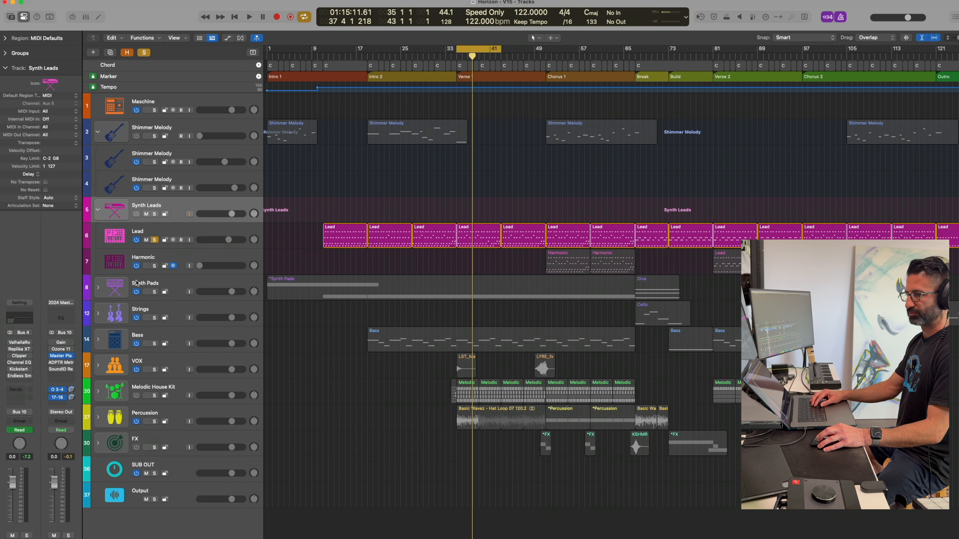
Unsolo the Lead track to play the full mix, and re-enable ChromaGlow on the Lead track.
click(171, 235)
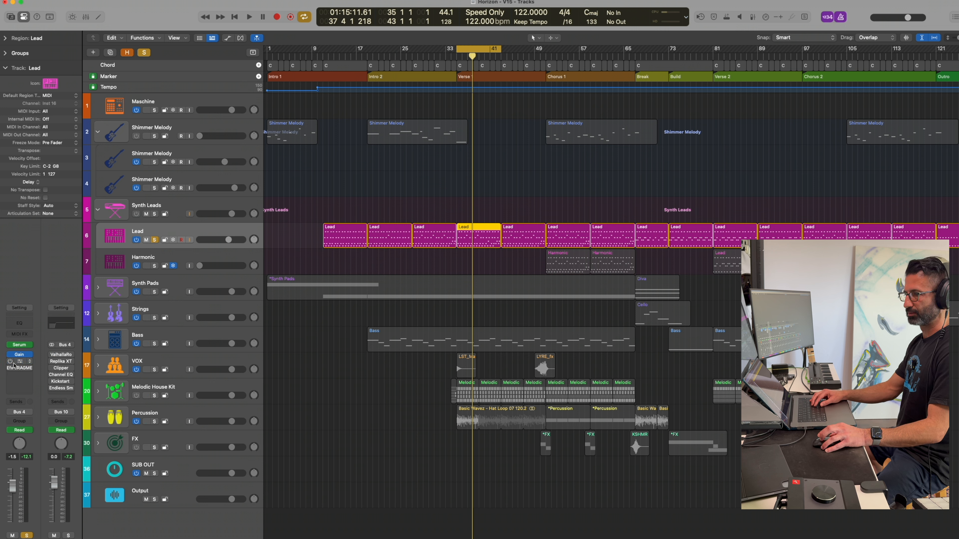
key(space)
click(155, 240)
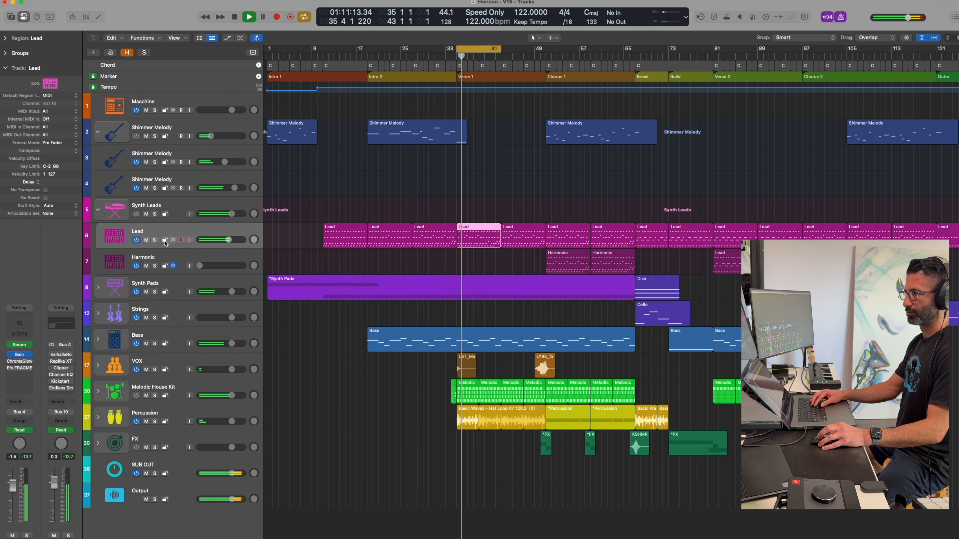
click(19, 361)
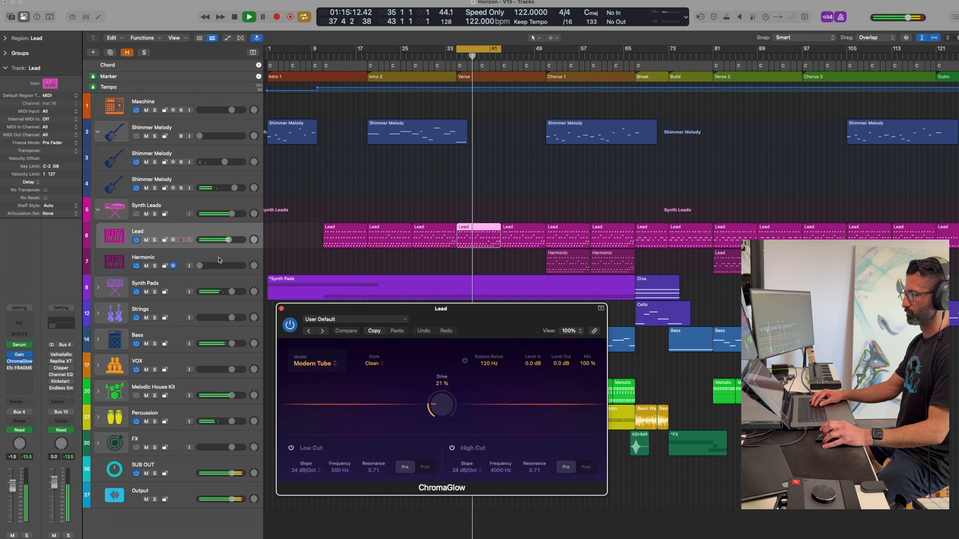
Re-enable ValhallaRoom on the Synth Leads stack and extend the cycle range just past the start of Chorus 1.
click(217, 207)
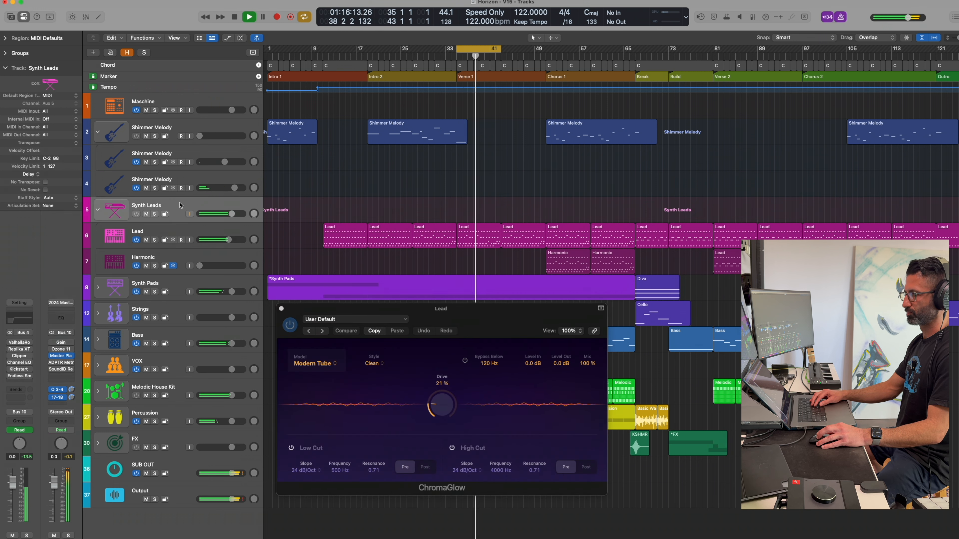
click(19, 343)
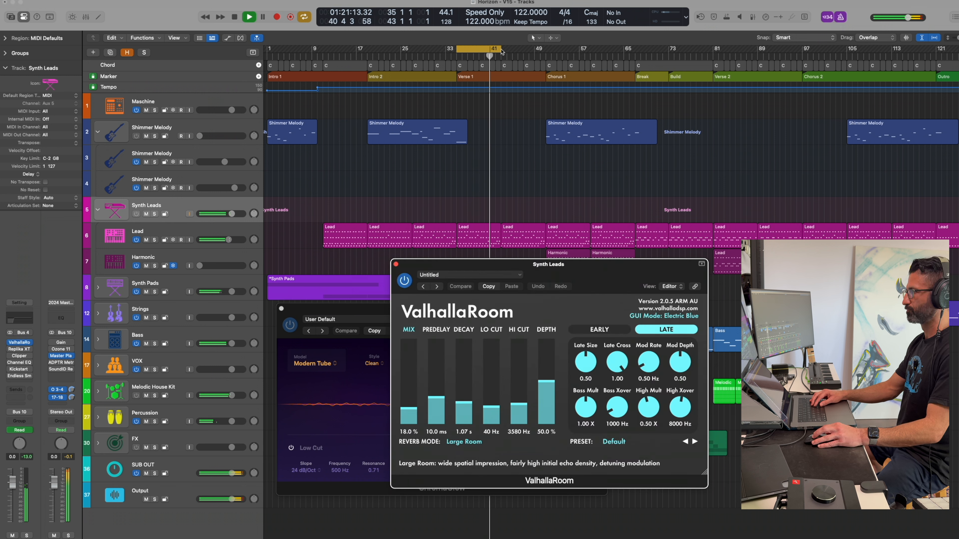
drag(502, 53, 551, 52)
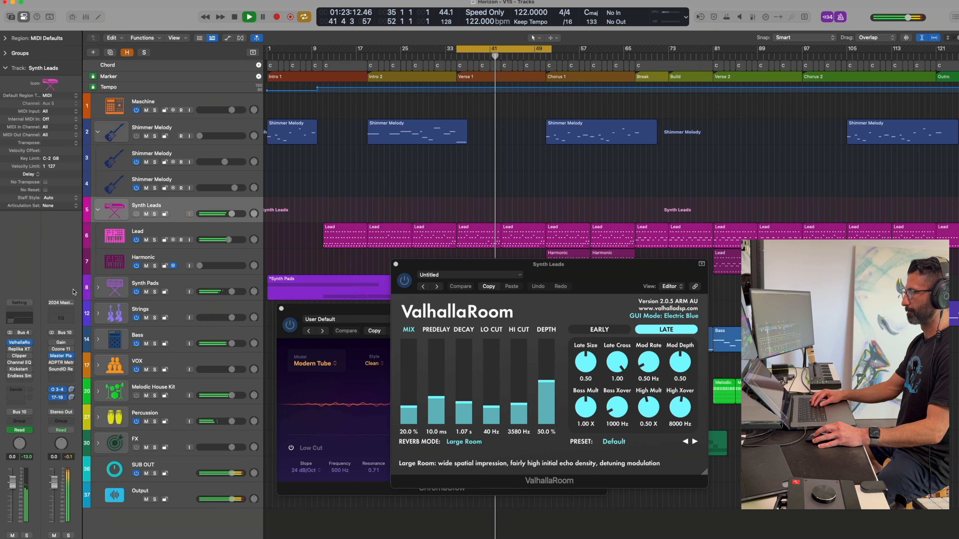
Re-enable Replika XT, Clipper and Channel EQ on the Synth Leads stack while the full mix plays.
click(19, 349)
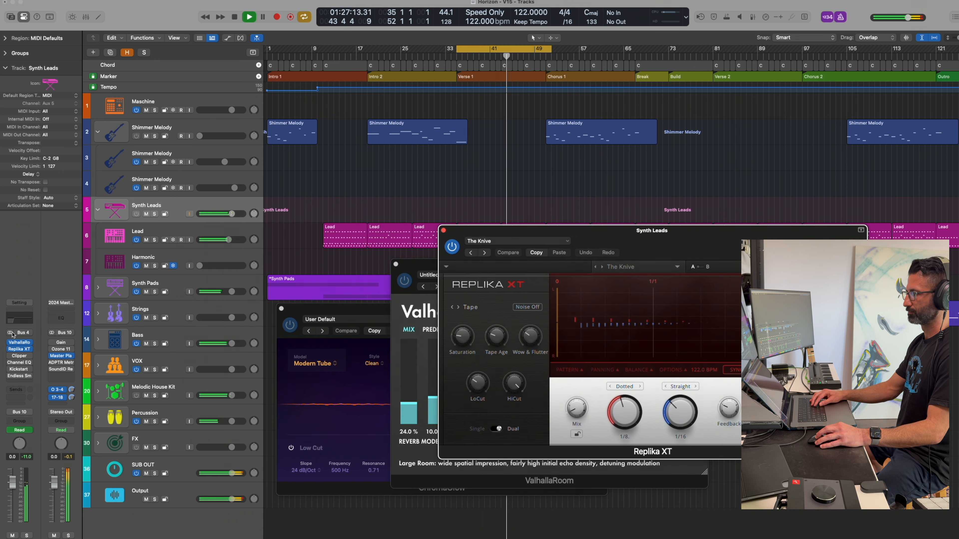
click(19, 356)
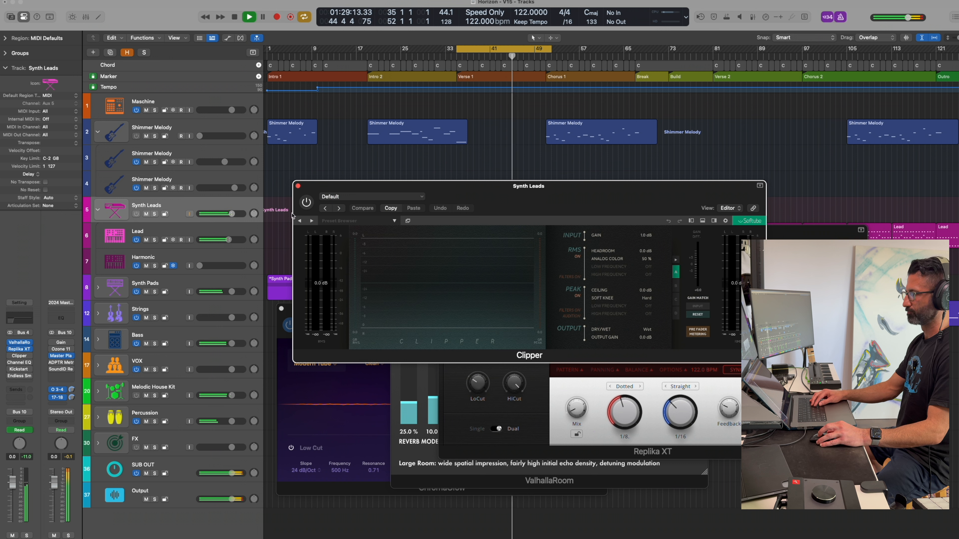
click(18, 364)
click(322, 115)
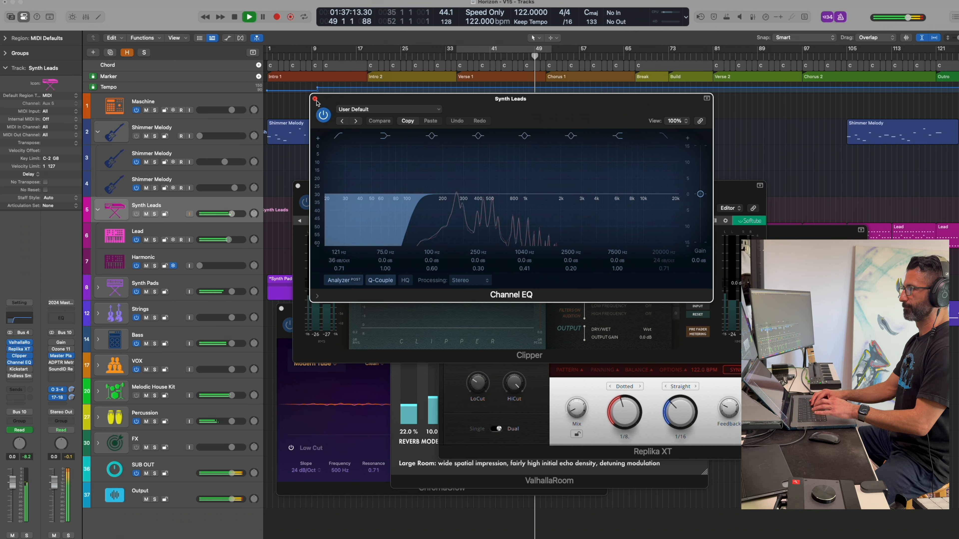
Clear all plug-in windows from the arrangement, collapse the Shimmer Melody stack and stop playback.
click(315, 99)
click(298, 187)
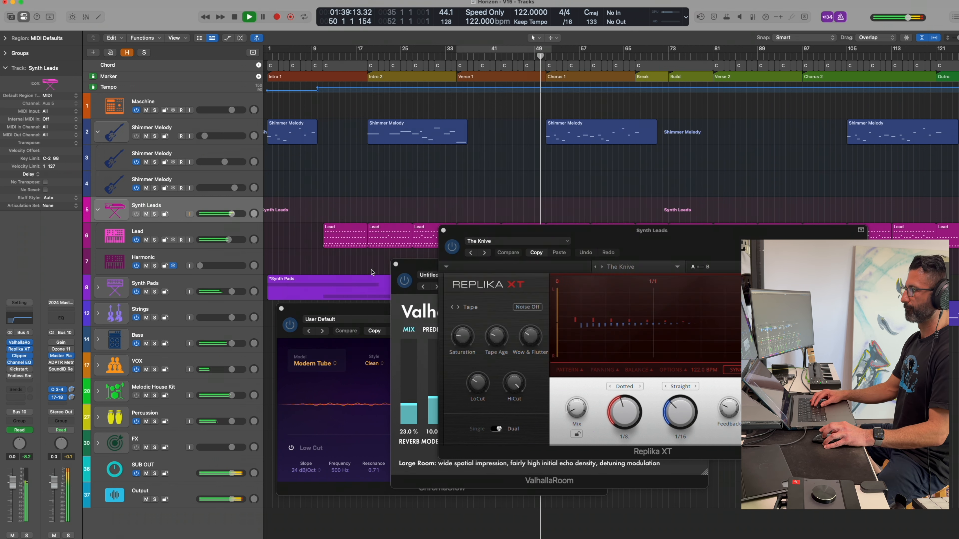
click(396, 263)
key(v)
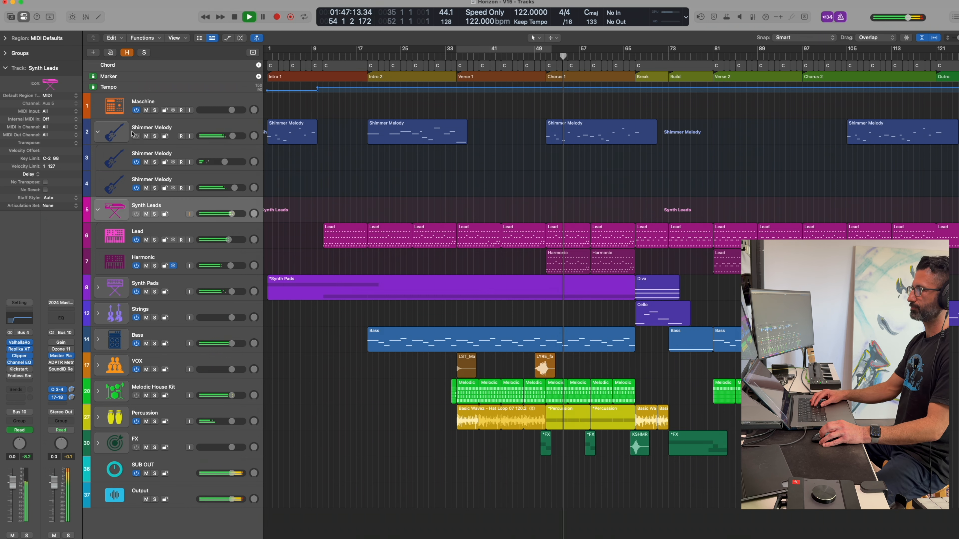
click(98, 133)
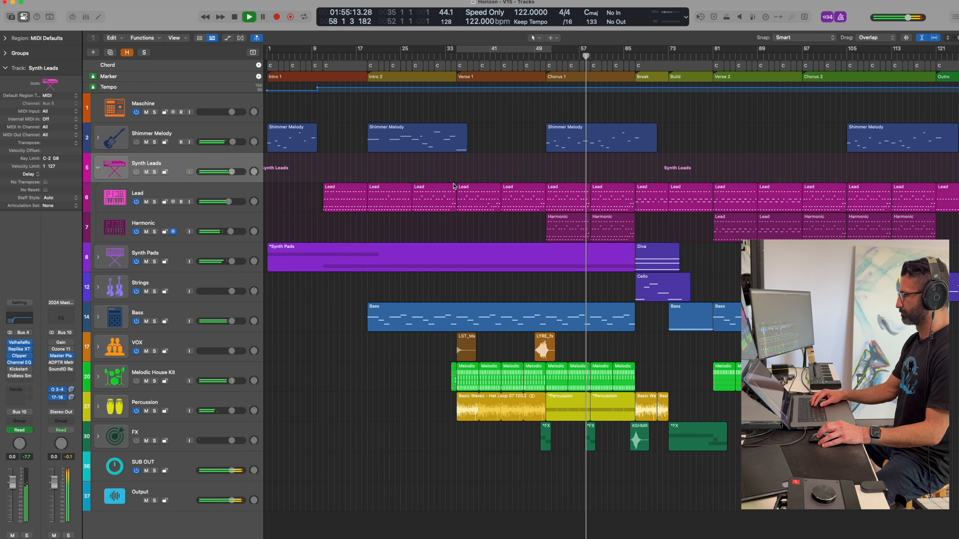
key(space)
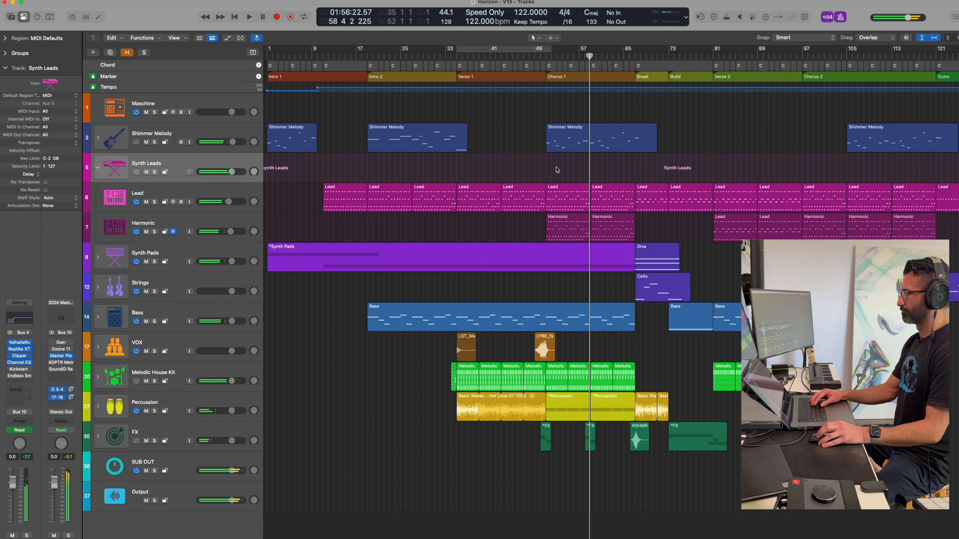
Loop playback over the first Lead region of Chorus 1 with the Lead track soloed.
drag(557, 170, 566, 217)
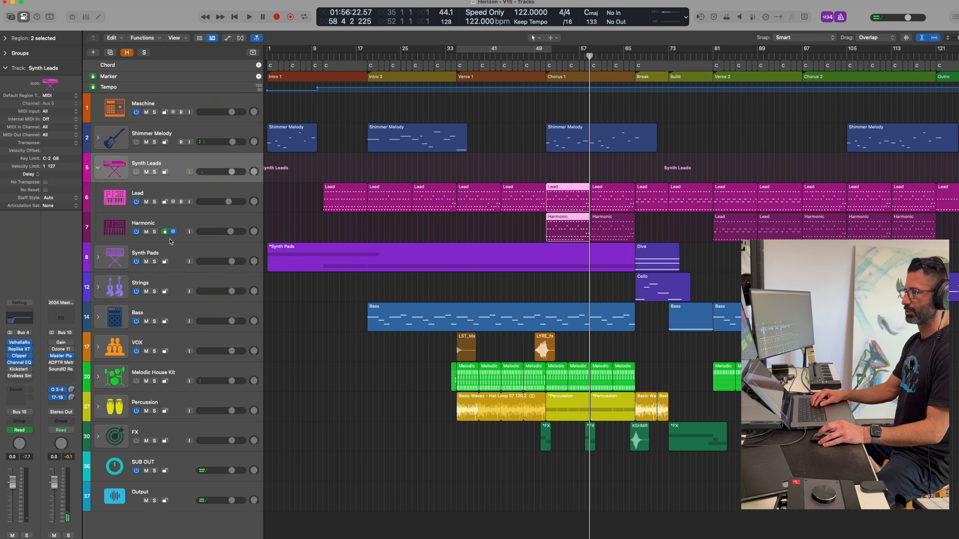
drag(508, 243, 593, 214)
drag(525, 221, 575, 234)
drag(548, 168, 567, 191)
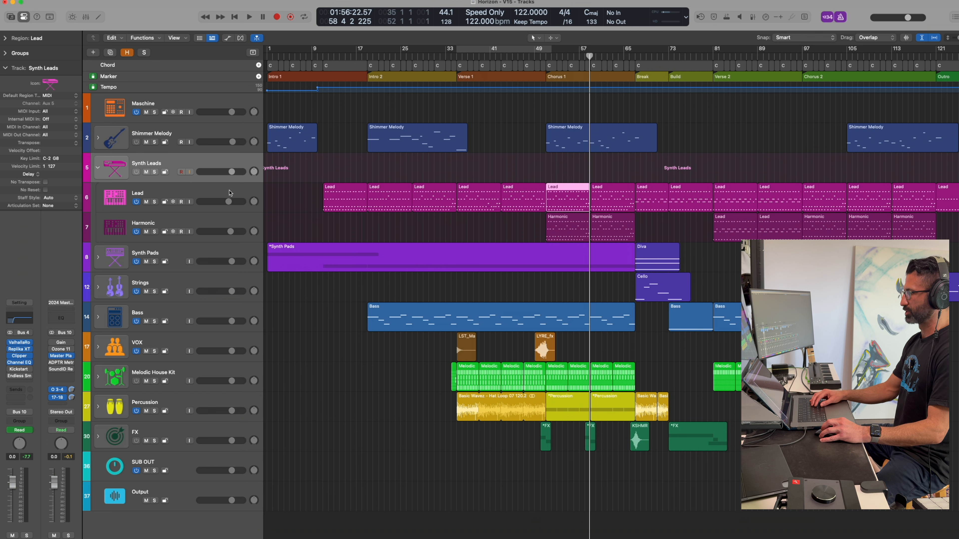
click(154, 202)
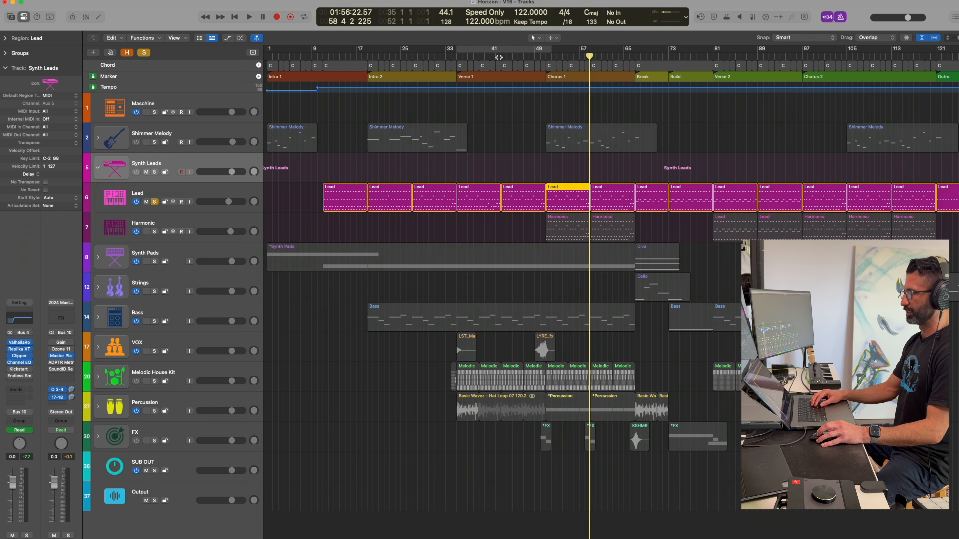
key(super+u)
key(space)
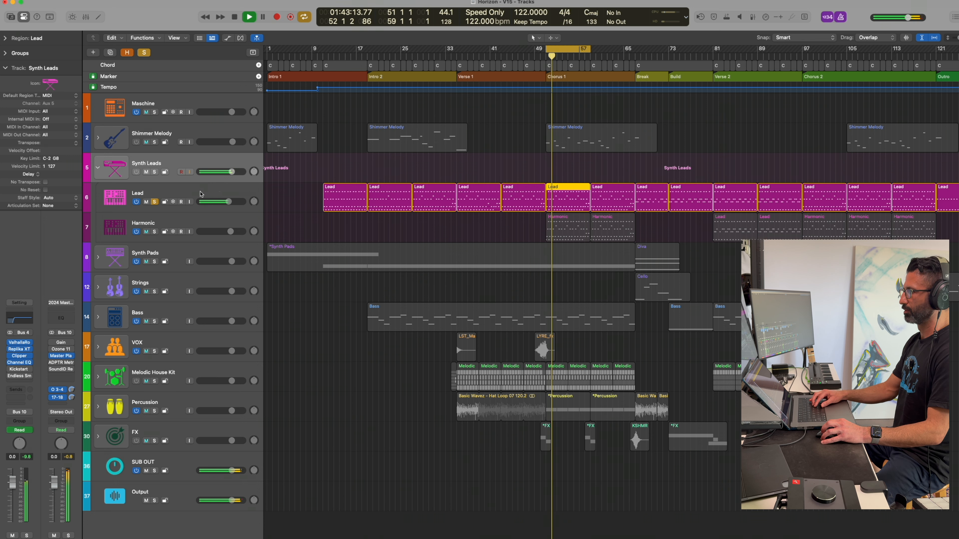
Show the track automation lanes during playback and hide them again.
key(a)
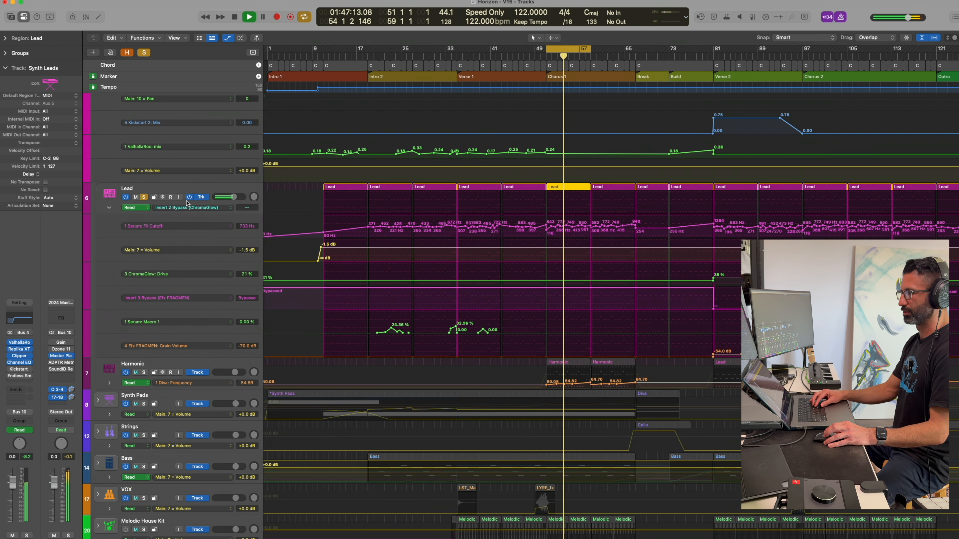
key(a)
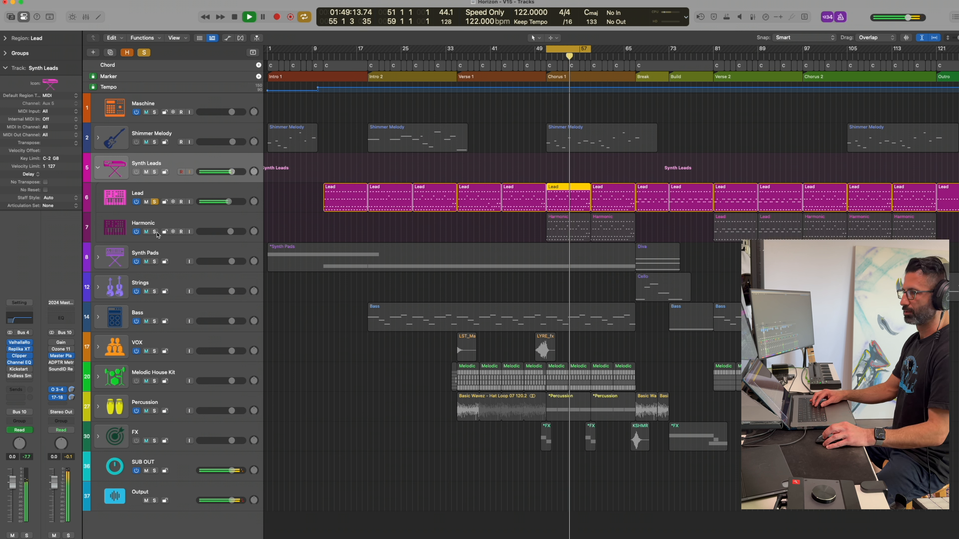
Solo the Harmonic track together with the Lead, and remove the Lead's solo to audition the Harmonic alone.
click(154, 231)
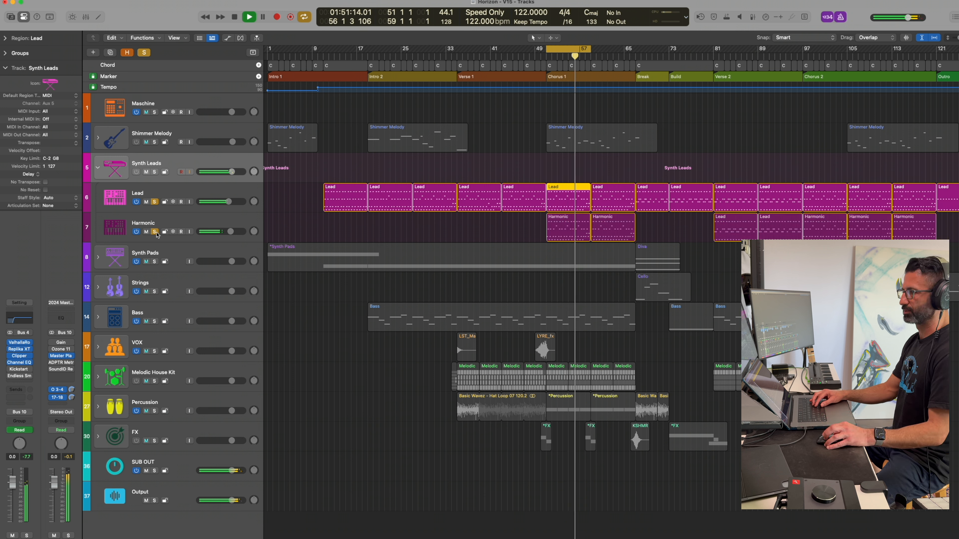
key(space)
click(155, 201)
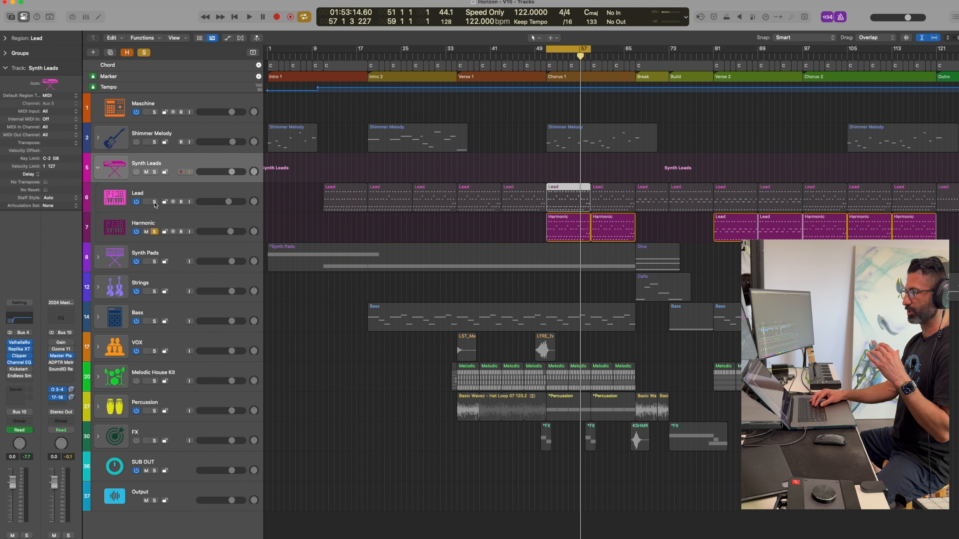
key(space)
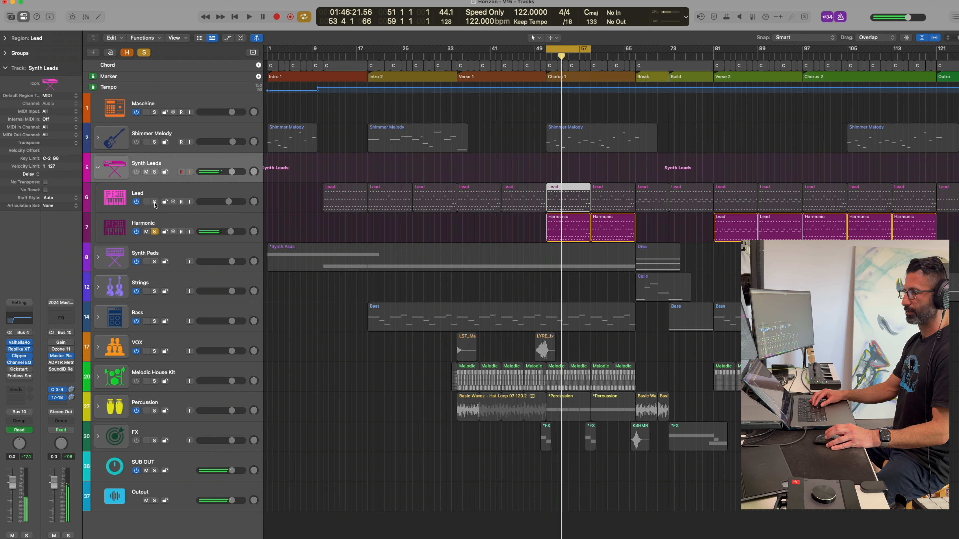
Unsolo and mute the Harmonic track to play the Chorus 1 loop without it.
click(155, 232)
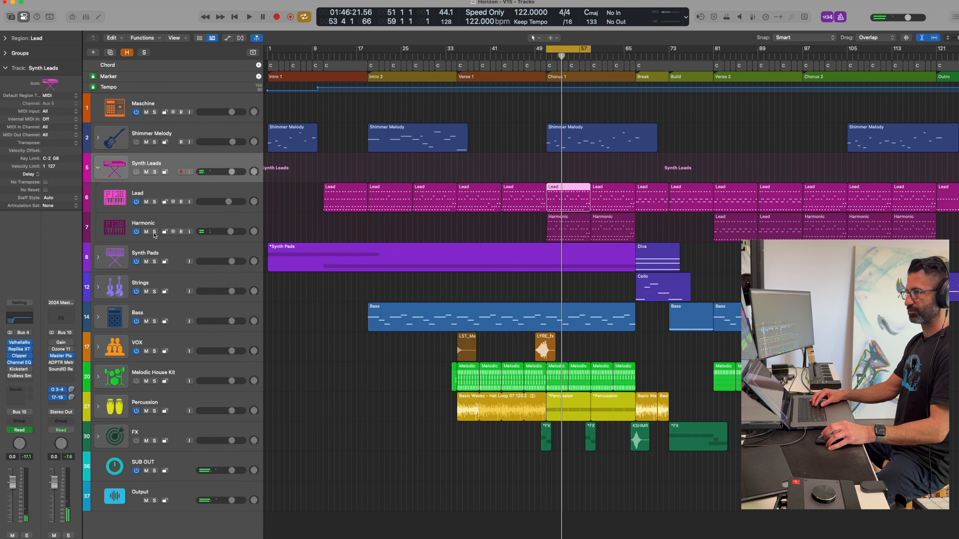
click(146, 232)
key(space)
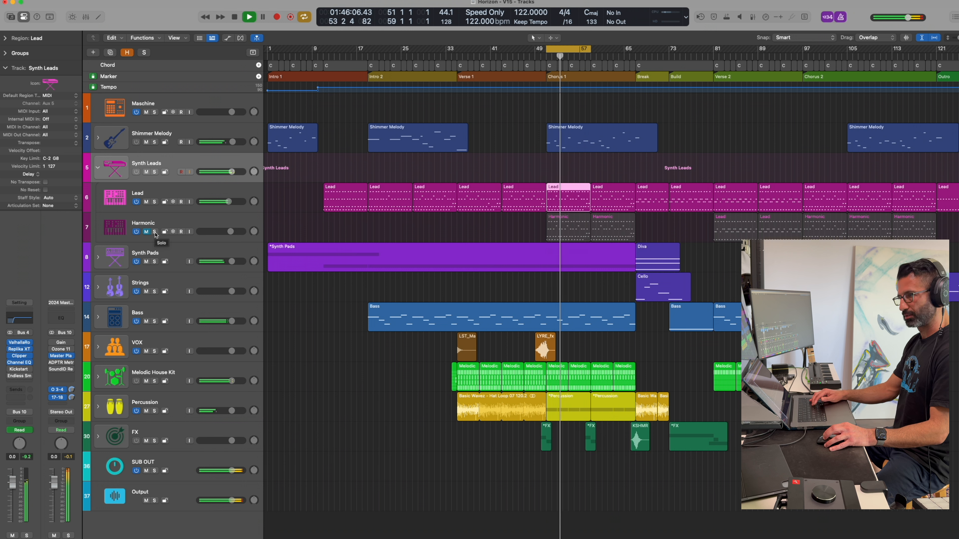
Unmute the Harmonic track, leave it unsoloed and play the full mix of the Chorus 1 loop.
click(154, 232)
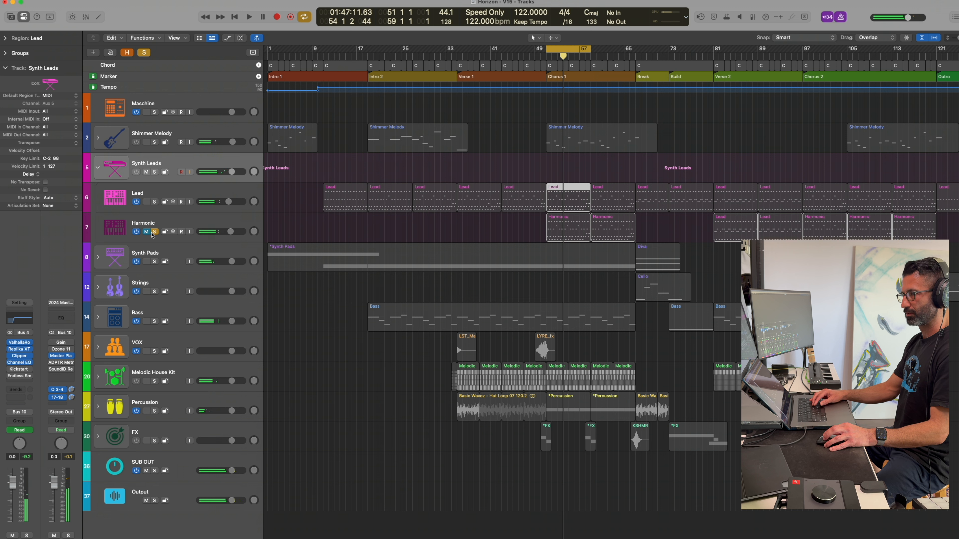
click(154, 231)
key(space)
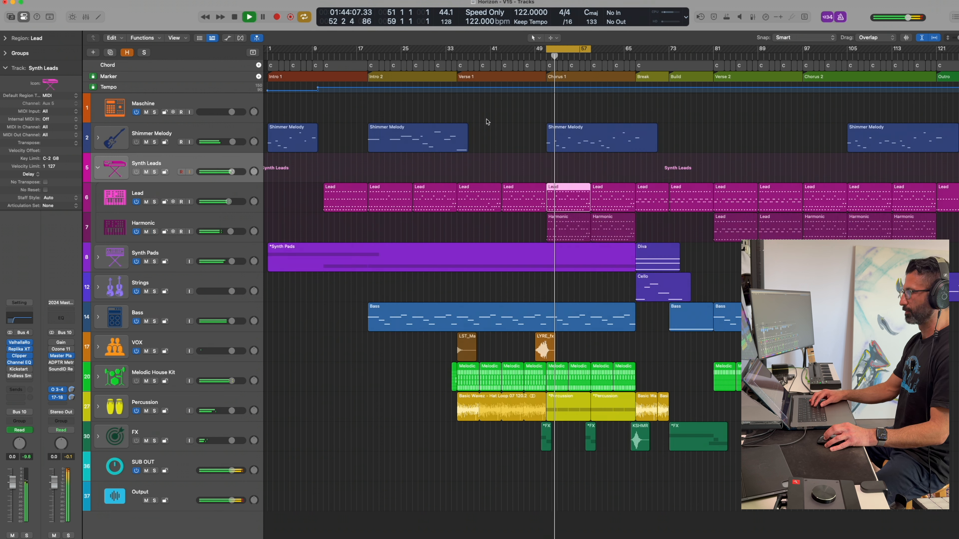
Turn off the Chorus 1 cycle, stop playback and clear the Lead region selection.
click(562, 50)
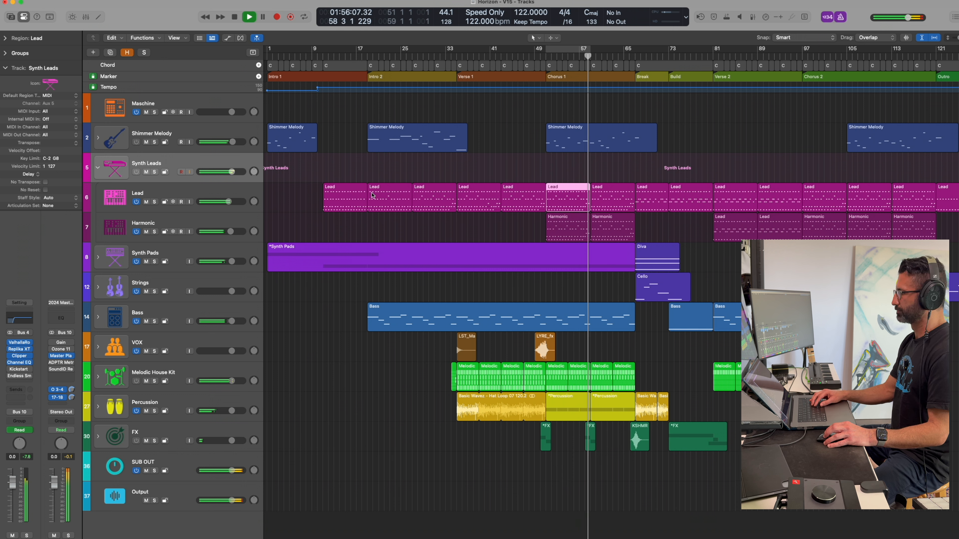
key(space)
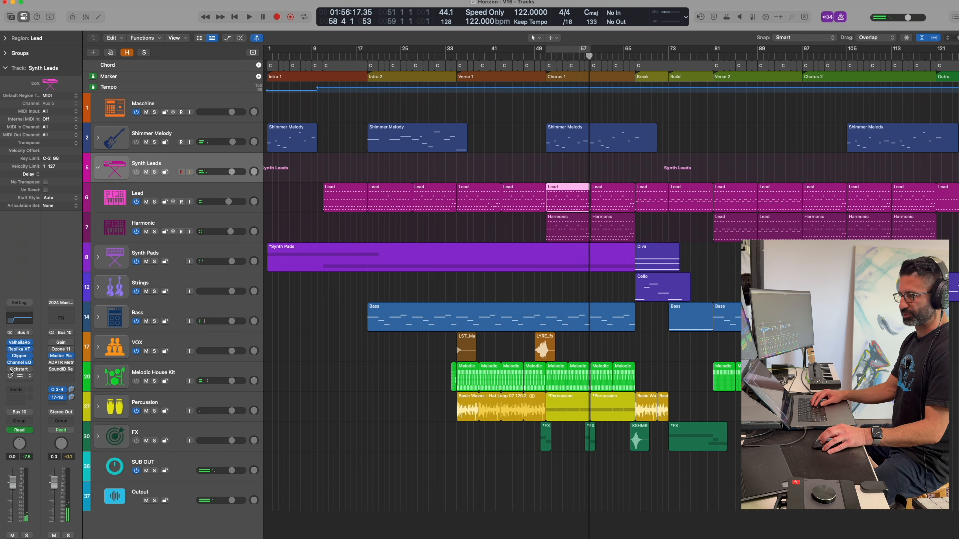
click(731, 148)
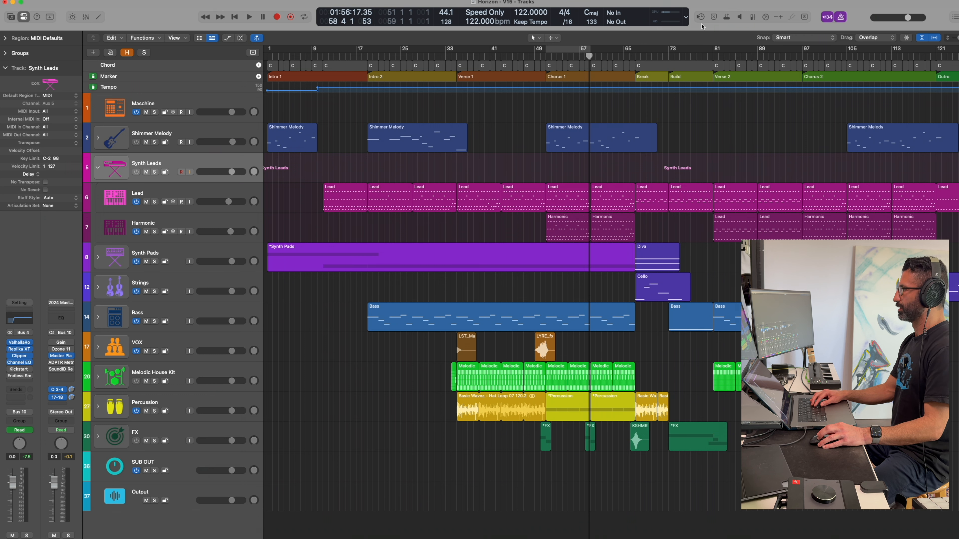
Display the track automation lanes and set the cycle range over the Build section, from bar 73 to bar 81.
click(665, 58)
key(a)
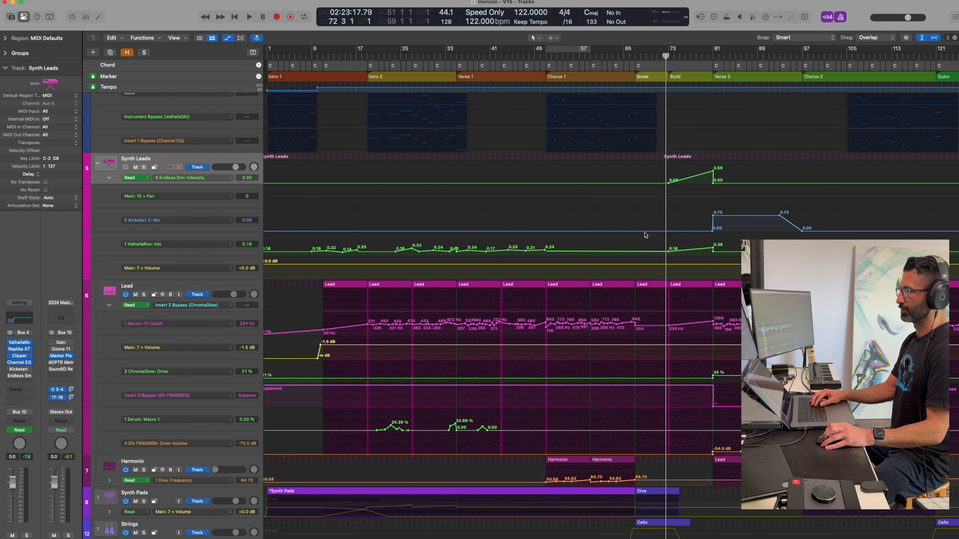
scroll(408, 176, left, 1)
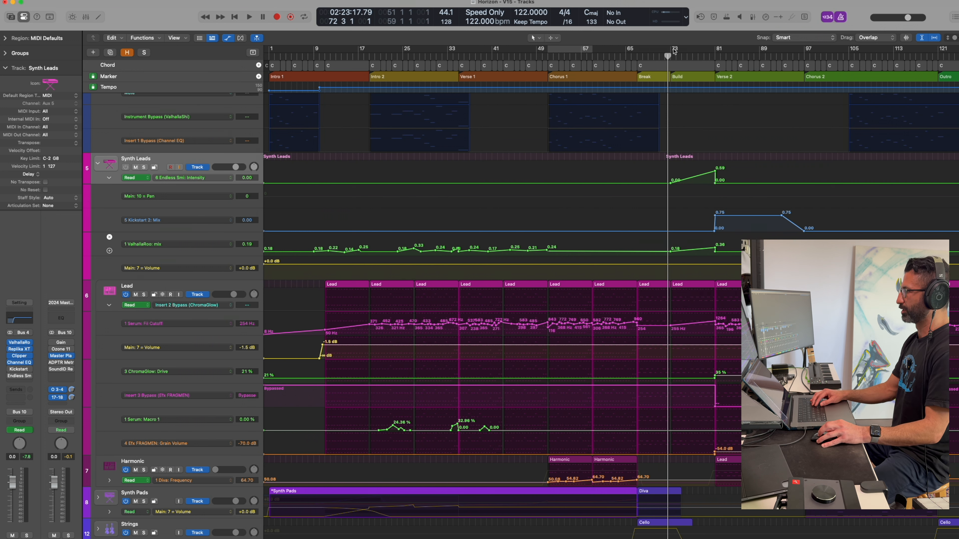
drag(672, 51, 716, 53)
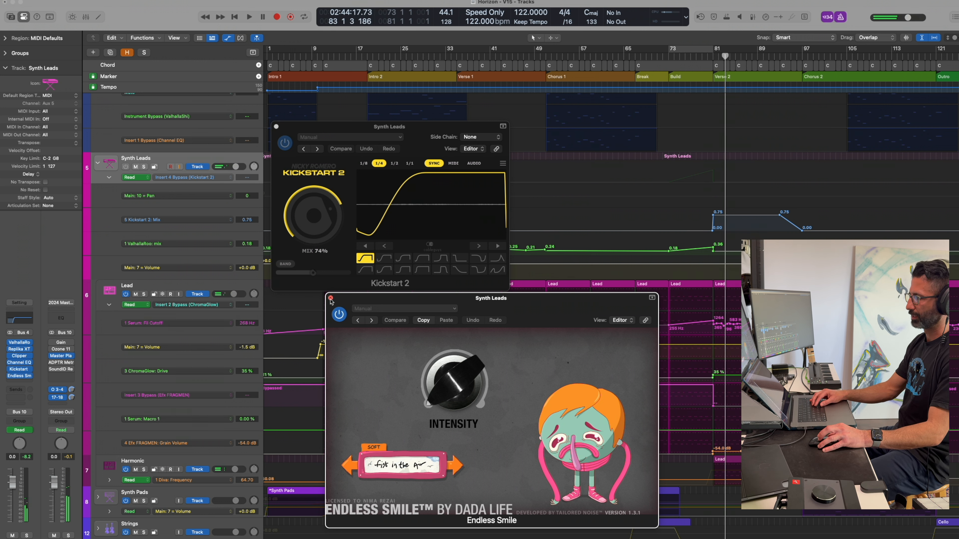
Close the Endless Smile and Kickstart 2 plug-in windows and hide the track automation lanes.
click(330, 298)
click(276, 127)
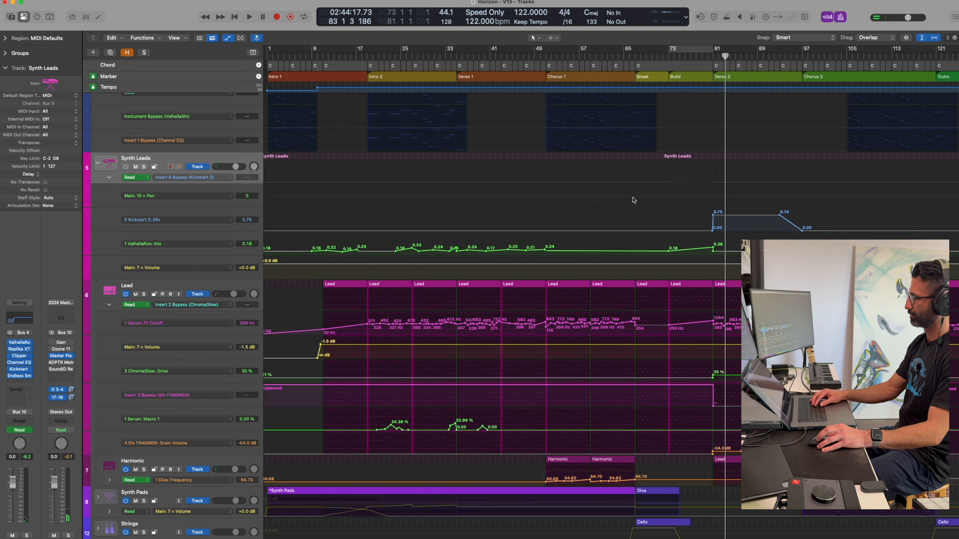
scroll(801, 72, down, 1)
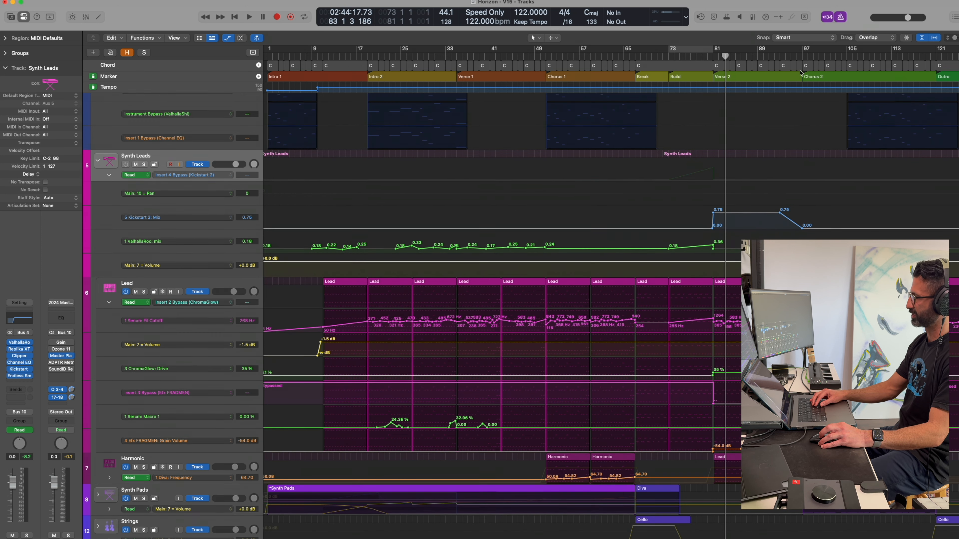
key(a)
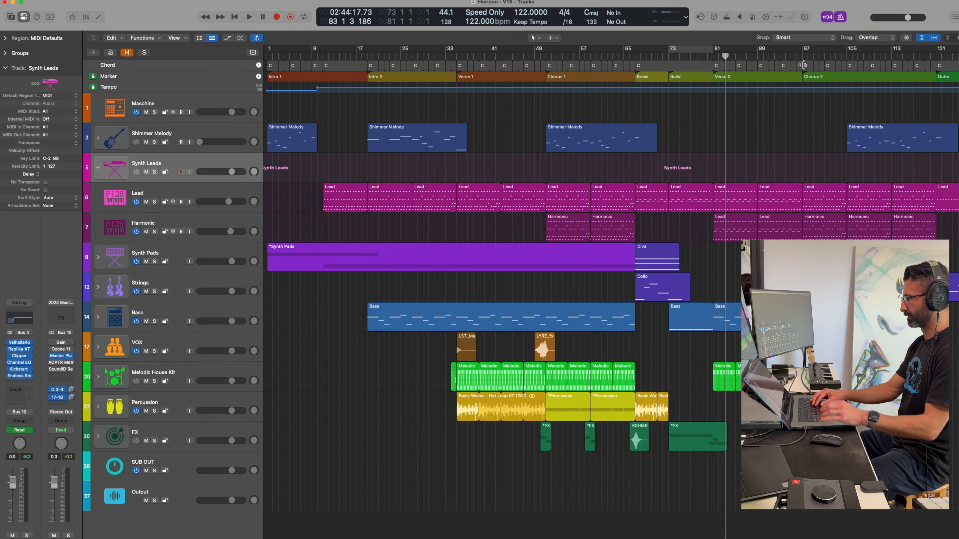
Play the full mix of Chorus 2 from bar 105 and stop just before the Outro.
click(842, 56)
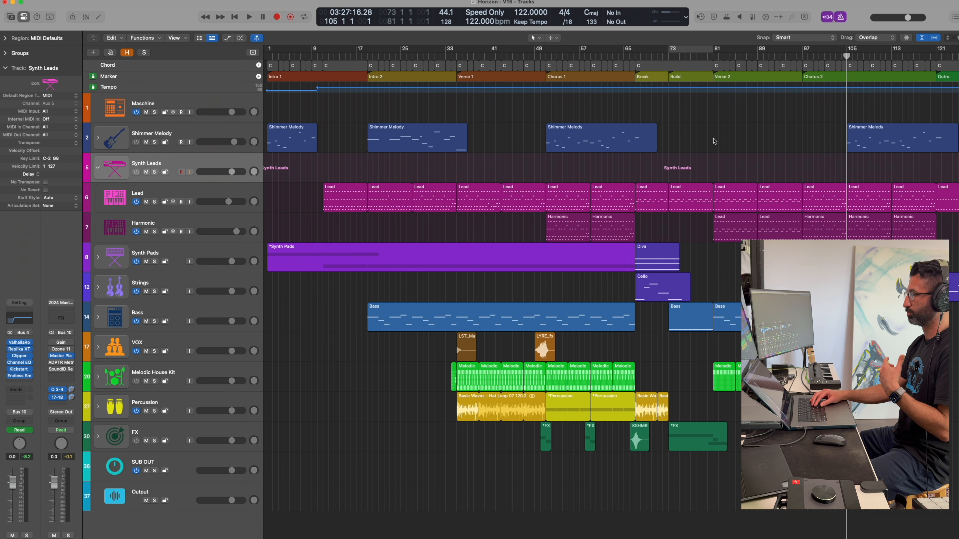
key(space)
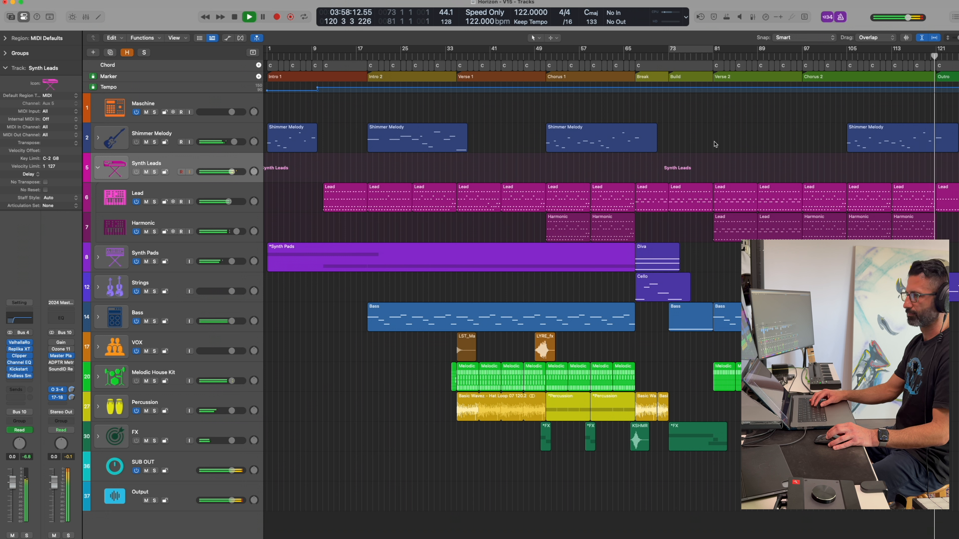
key(space)
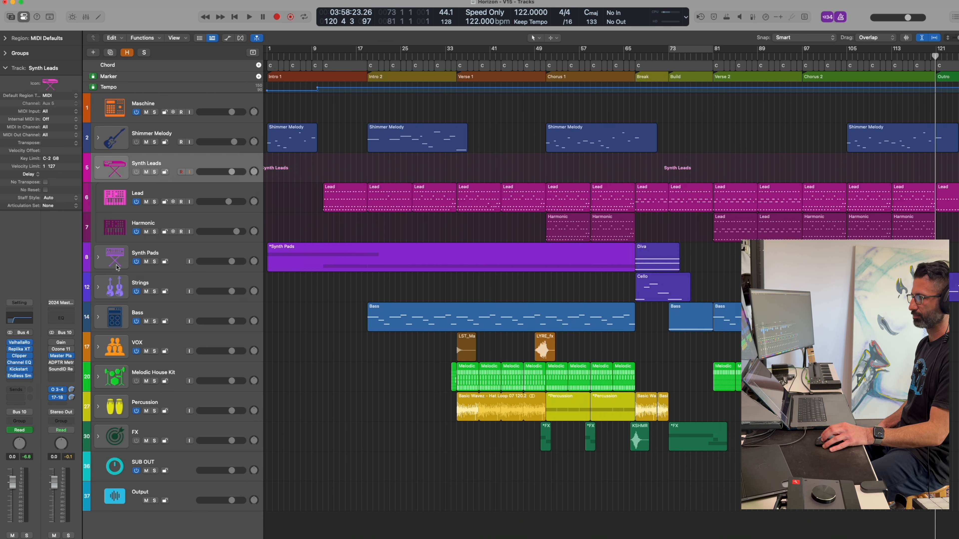
Expand the Synth Pads track stack and collapse the Synth Leads stack, leaving the Bass track selected.
click(98, 257)
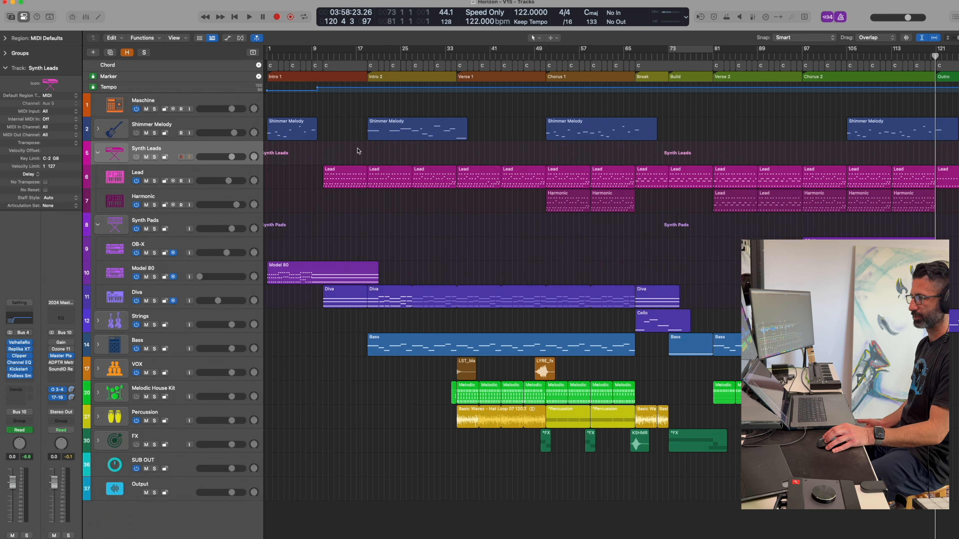
click(98, 321)
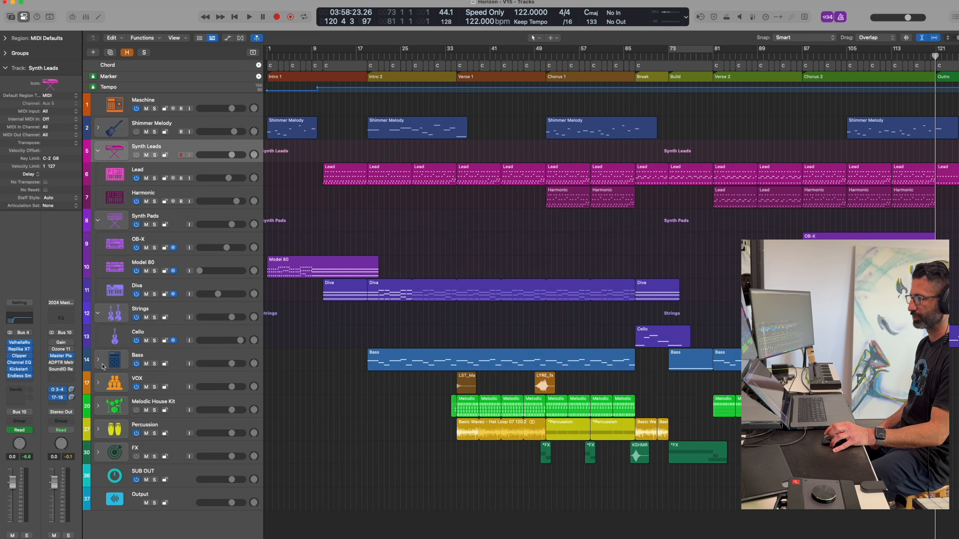
click(98, 313)
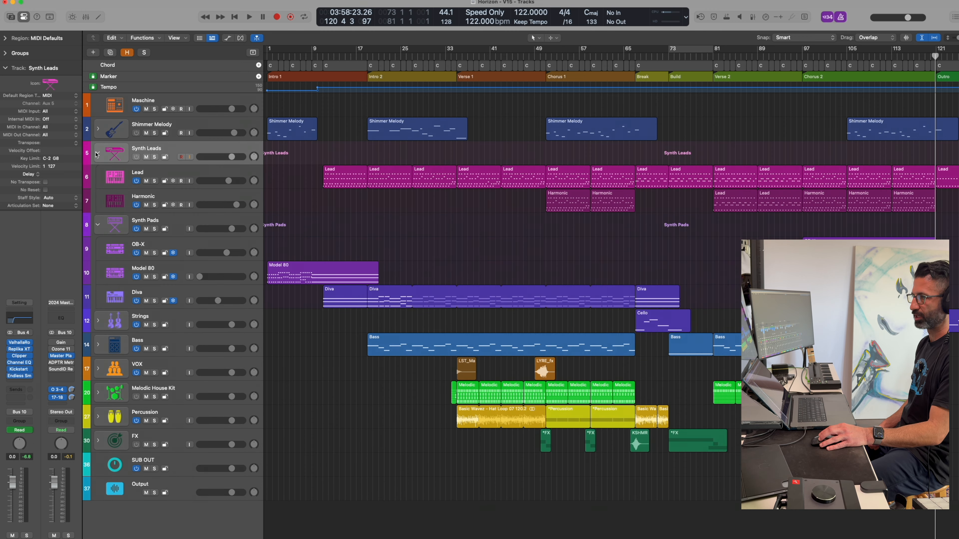
click(97, 154)
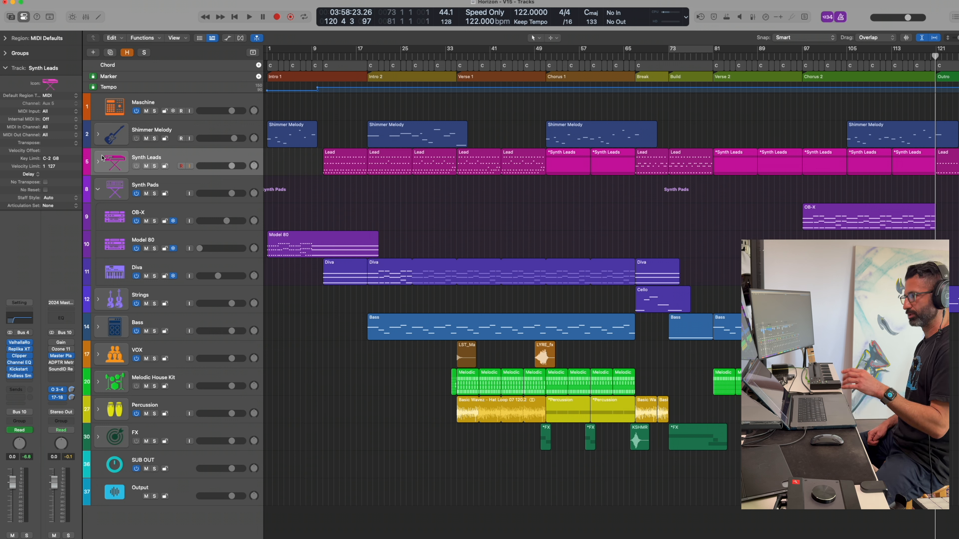
click(171, 326)
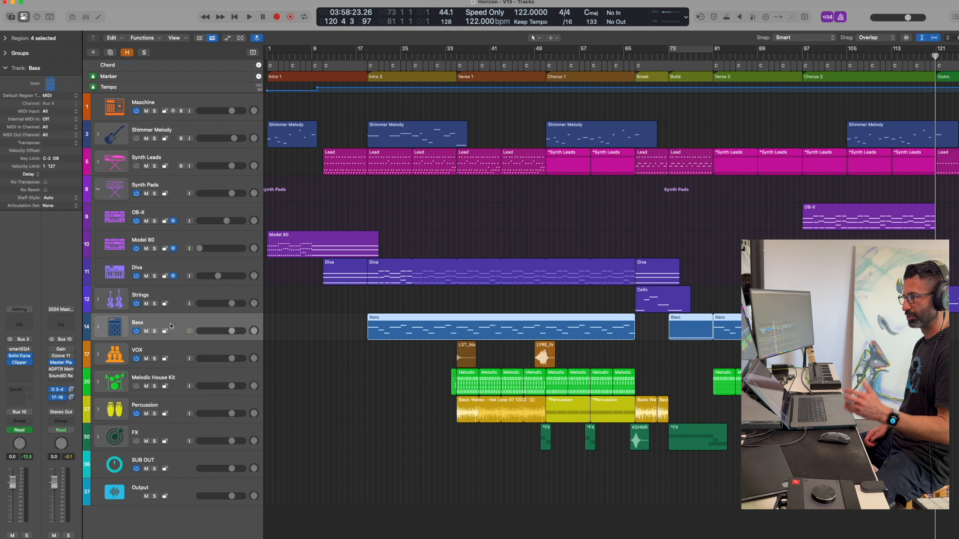